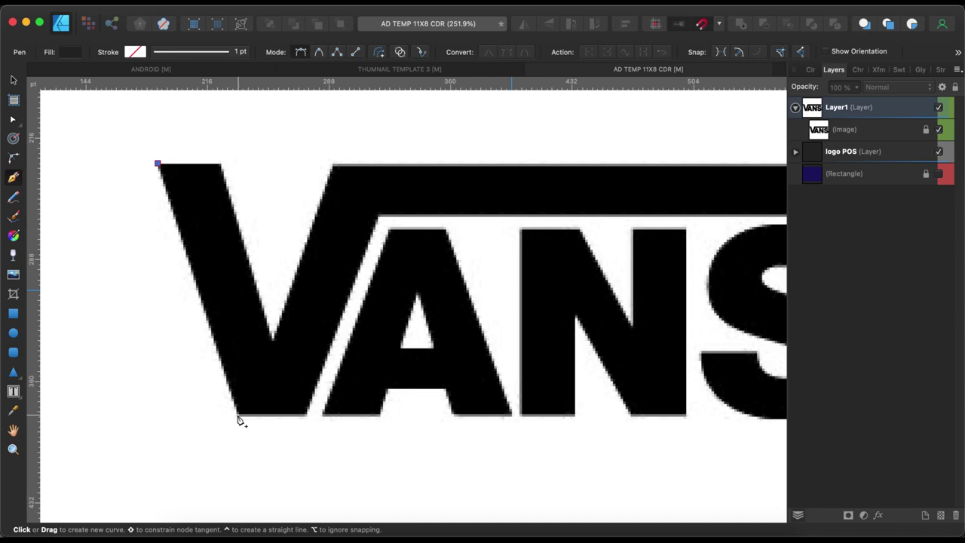
Step: Pen-trace the V and its top bar as one closed outline
click(237, 415)
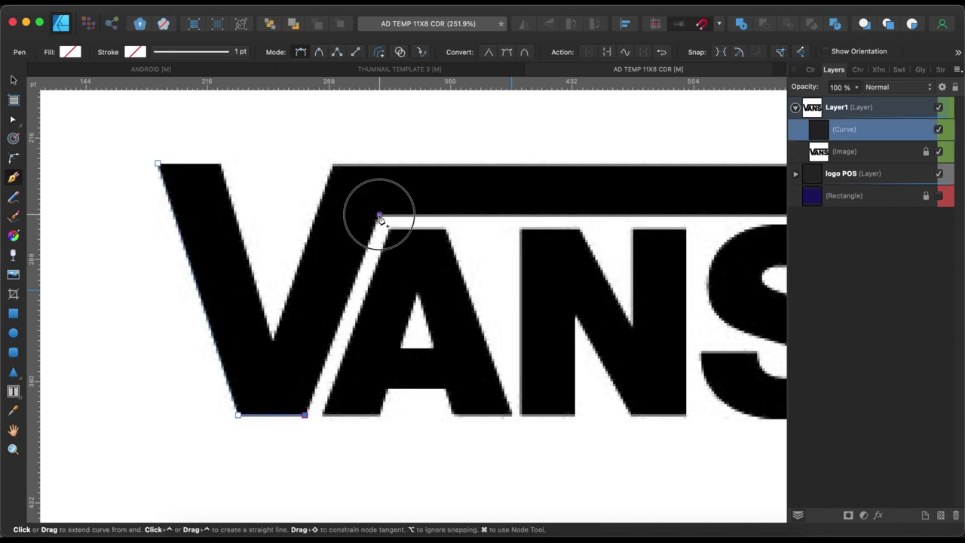
scroll(379, 217, right, 5)
click(480, 215)
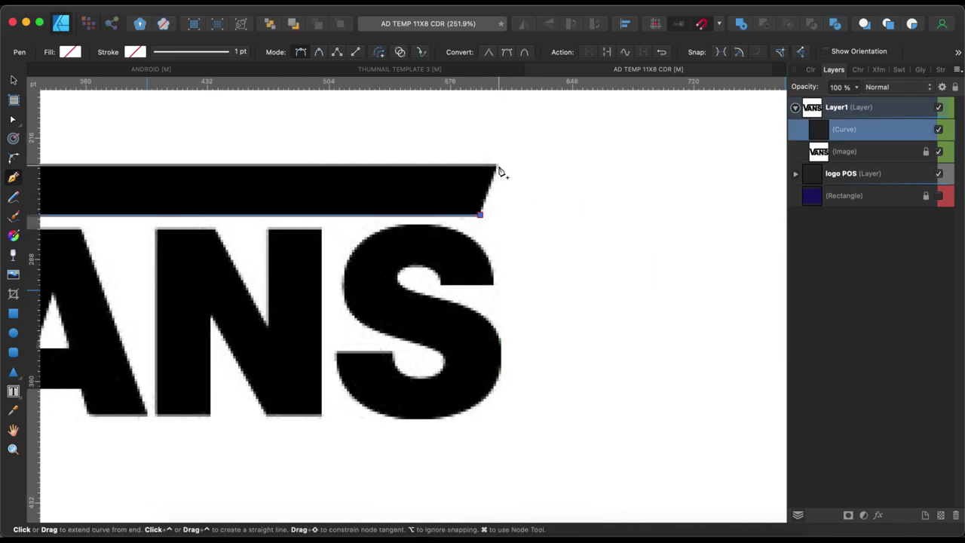
scroll(499, 167, left, 3)
click(221, 165)
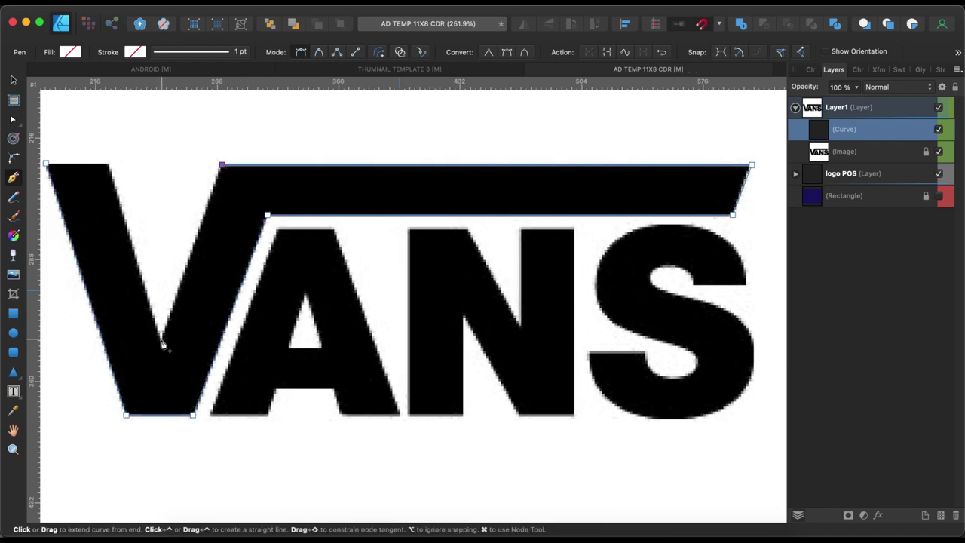
click(46, 164)
Step: Fill the V shape blue at 45% opacity and start outlining the A's top-right corner
click(69, 51)
click(113, 134)
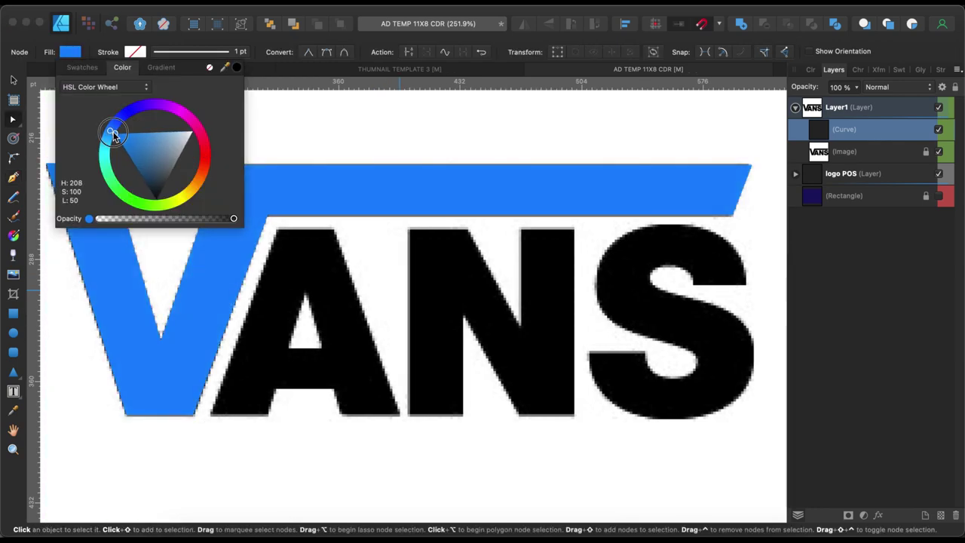
drag(857, 87, 780, 99)
key(p)
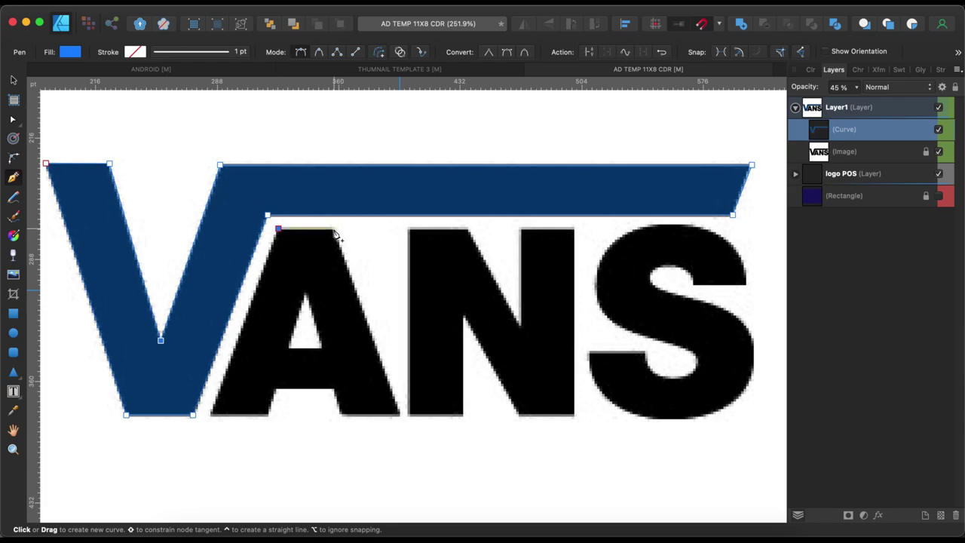
click(335, 229)
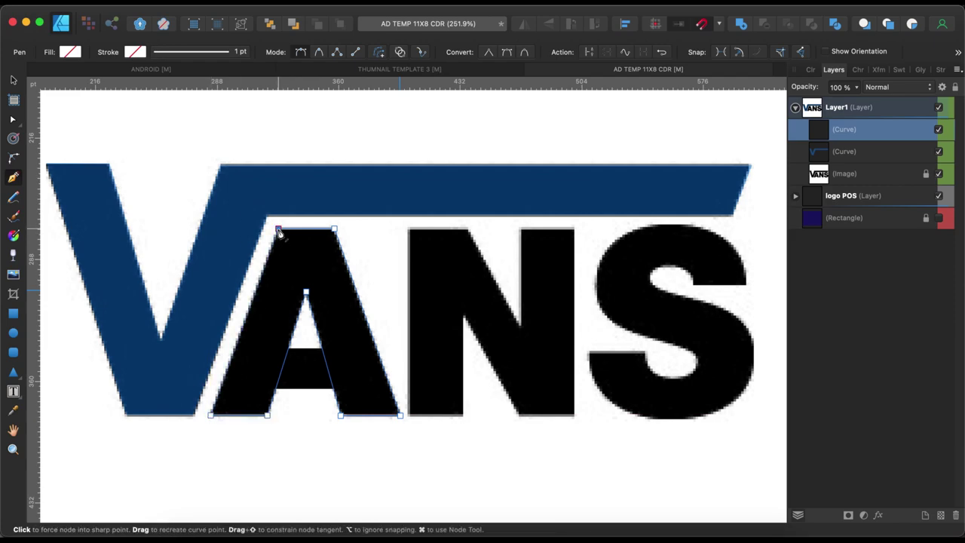
Step: Fill the traced A teal at 63% opacity
click(69, 52)
click(173, 162)
key(6)
key(3)
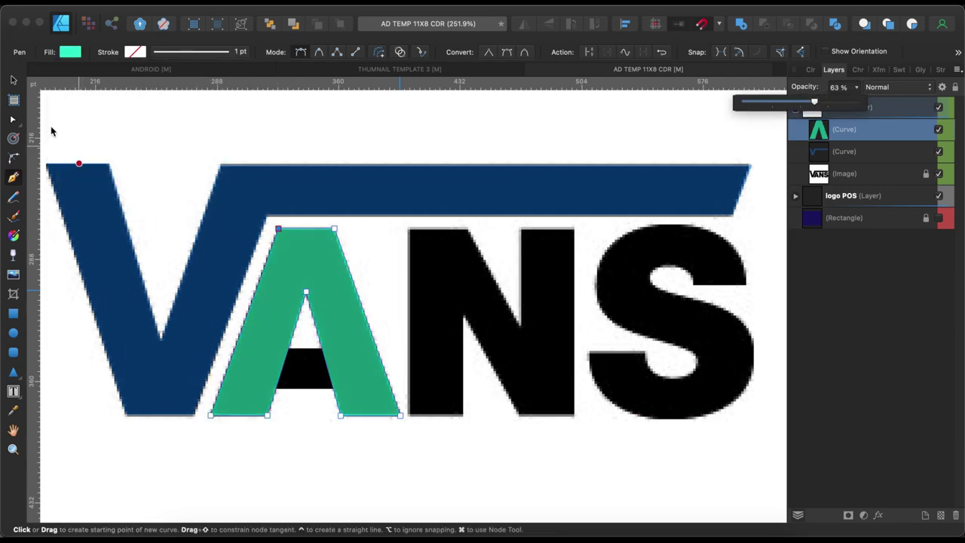
key(a)
key(v)
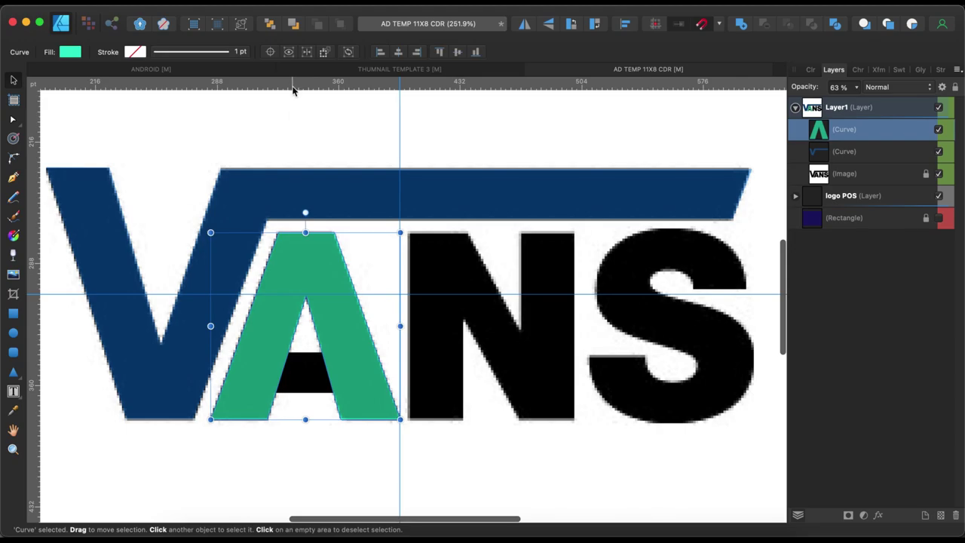
Step: Add a horizontal guide along the letters' baseline
drag(298, 83, 317, 419)
scroll(257, 420, up, 3)
scroll(258, 420, up, 3)
scroll(294, 422, up, 2)
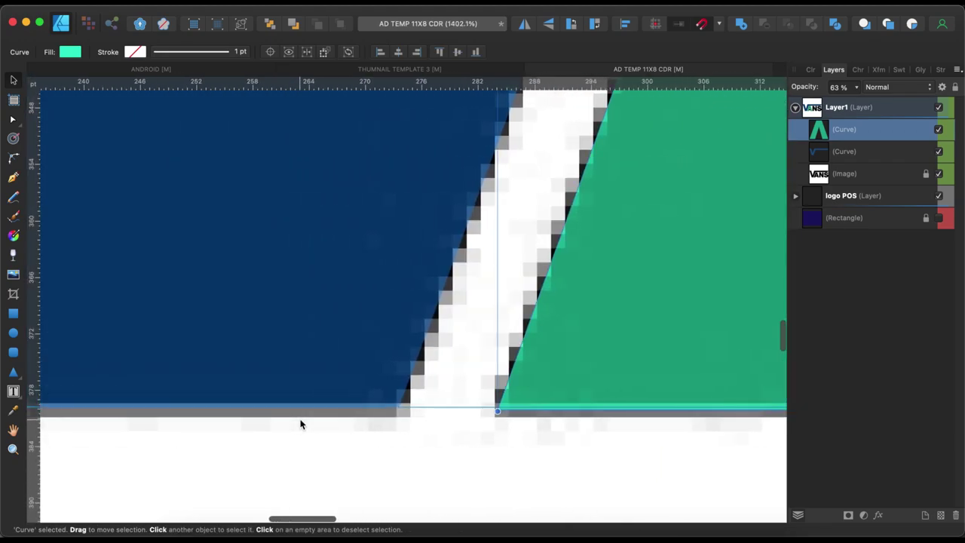
scroll(300, 424, up, 2)
scroll(300, 424, right, 5)
key(a)
scroll(280, 351, left, 5)
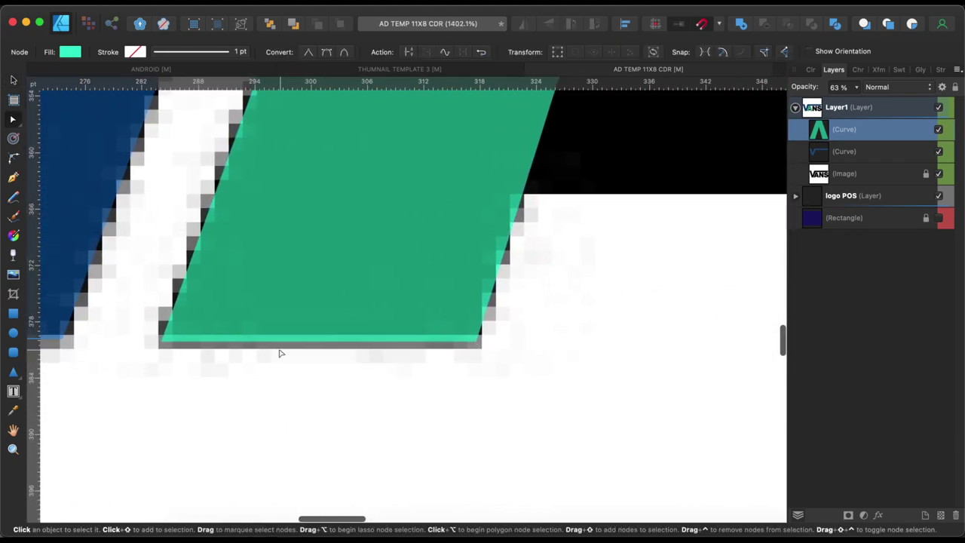
scroll(163, 343, right, 8)
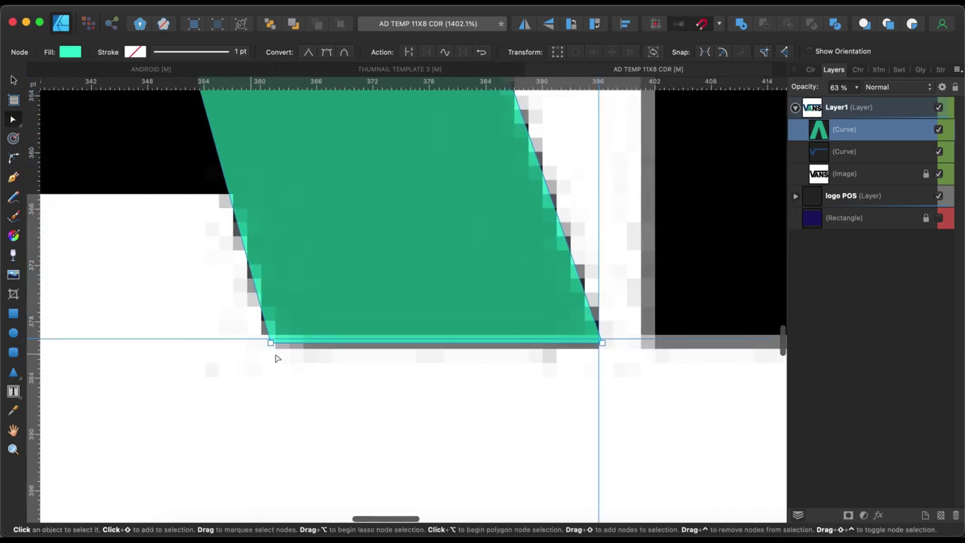
scroll(603, 346, down, 2)
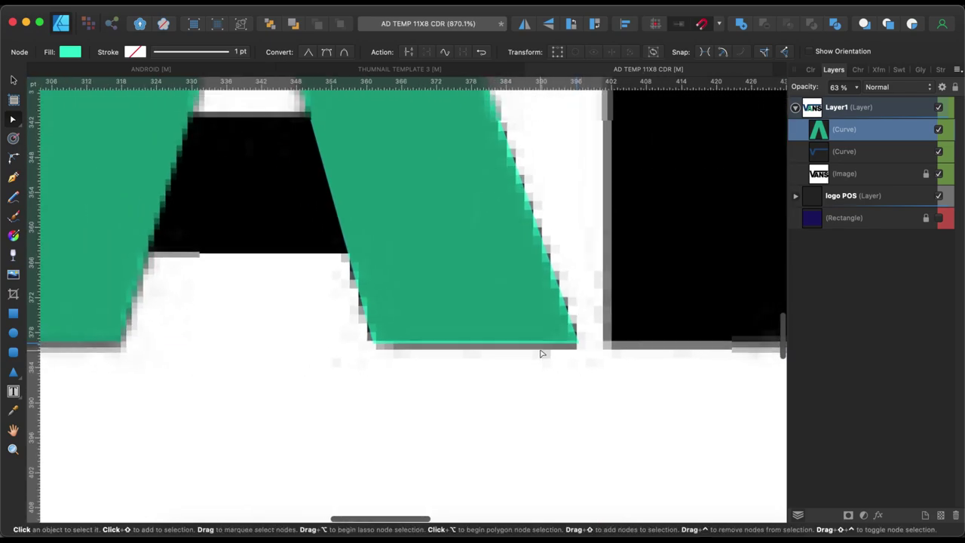
Step: Snap the A's bottom nodes to the baseline guide and merge in a crossbar rectangle
mouse_move(582, 367)
mouse_down()
mouse_move(441, 333)
mouse_move(368, 340)
mouse_up()
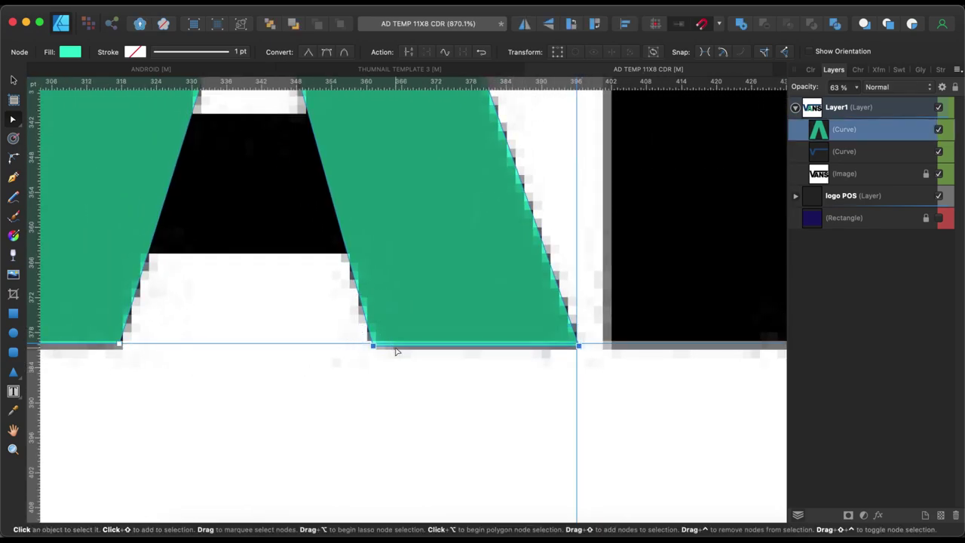
click(375, 373)
scroll(374, 372, down, 2)
scroll(59, 248, down, 2)
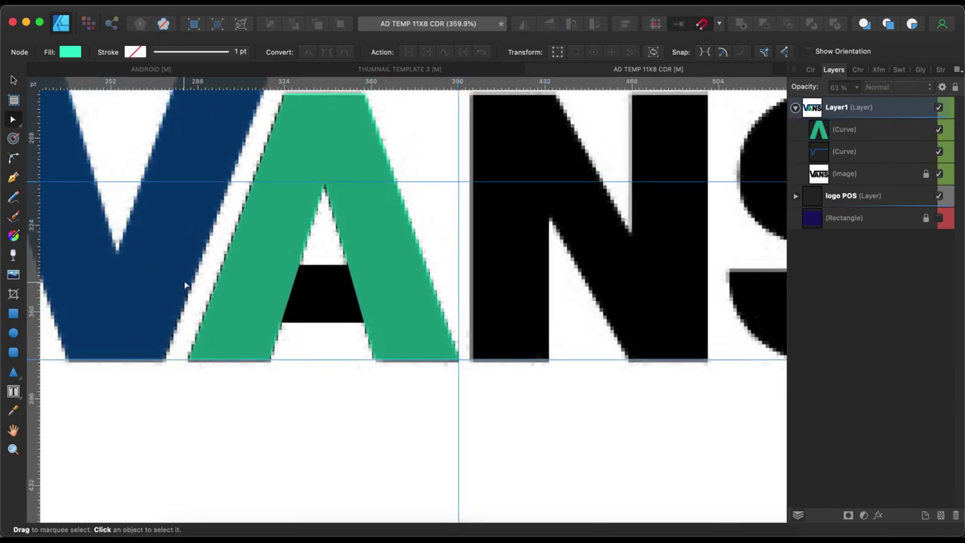
scroll(185, 285, up, 2)
click(288, 132)
click(189, 395)
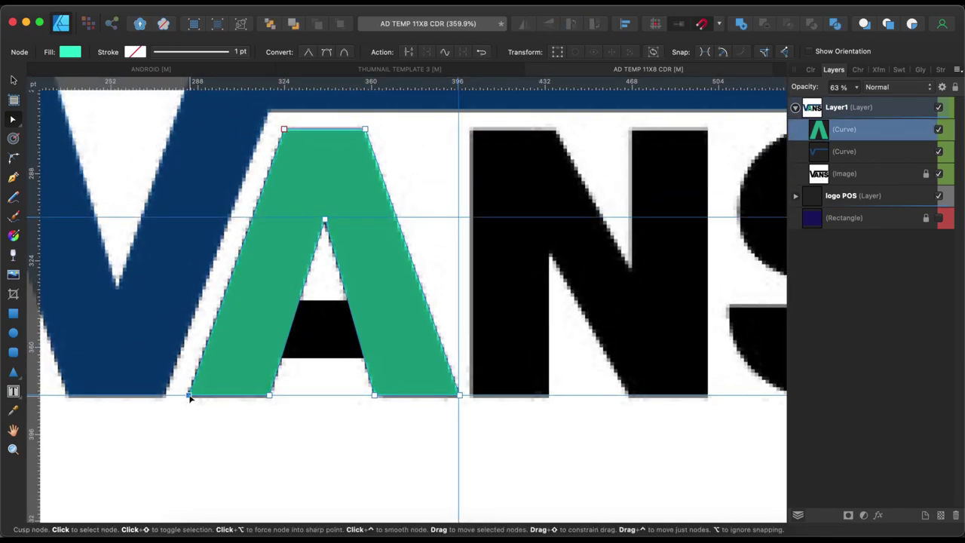
key(m)
drag(258, 300, 387, 353)
Step: Draw a translucent rectangle fitted over the N's left stem
scroll(495, 245, right, 5)
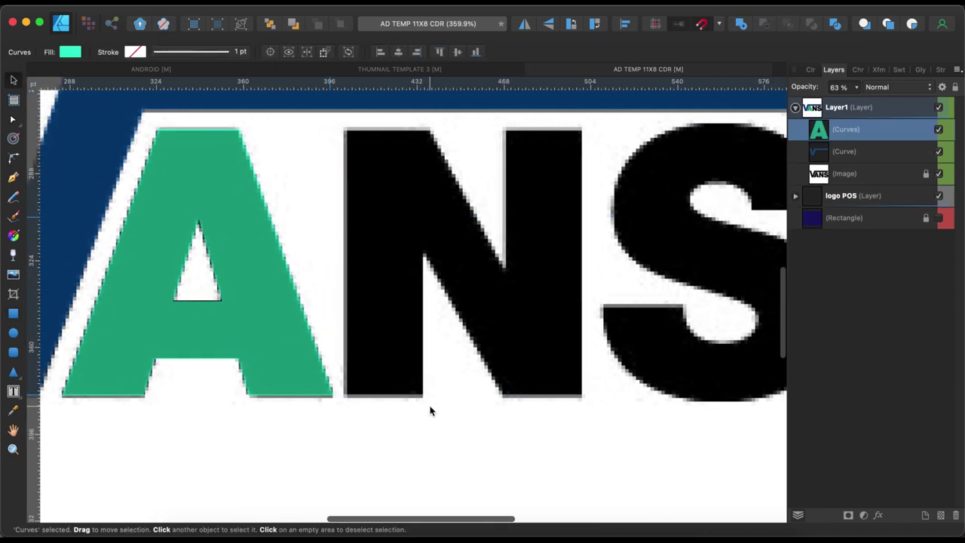
scroll(431, 409, right, 3)
key(m)
drag(281, 129, 353, 395)
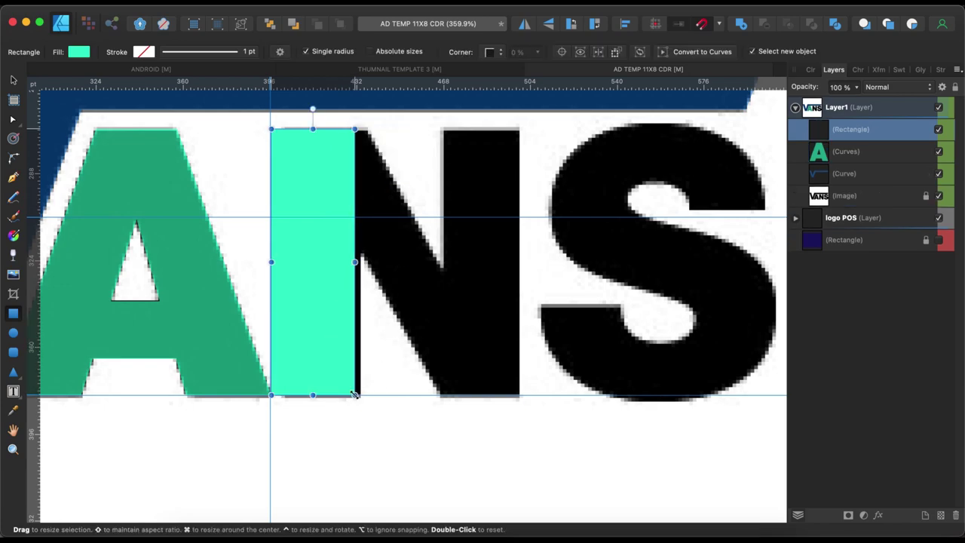
key(Right)
key(Right)
key(Right)
click(857, 87)
drag(836, 103, 824, 104)
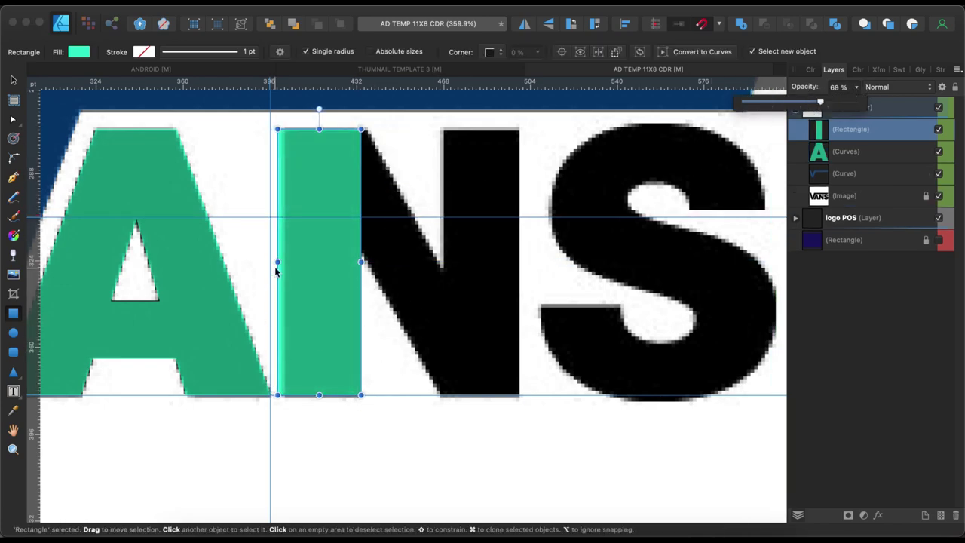
drag(277, 261, 468, 278)
Step: Pen-trace the N's diagonal and fill it blue at 75% opacity
key(p)
click(361, 130)
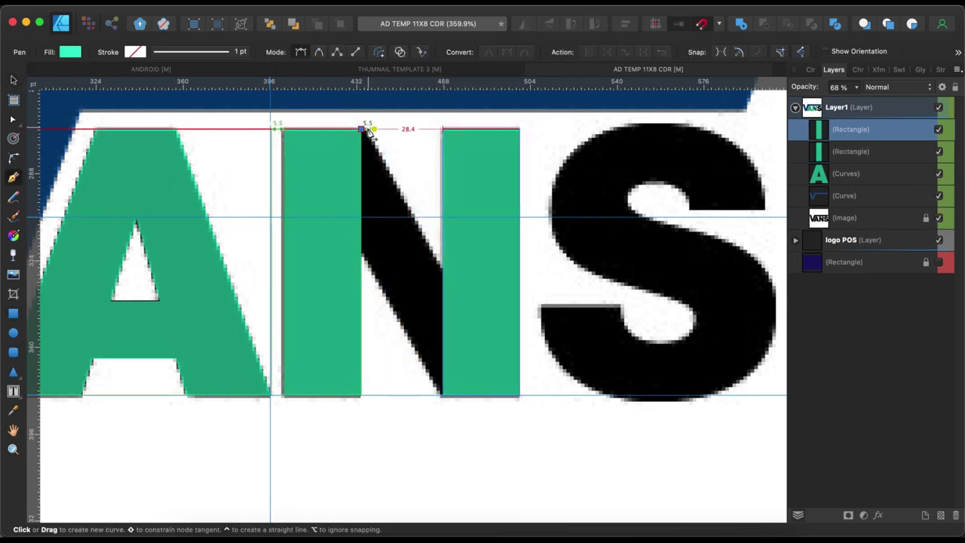
click(447, 285)
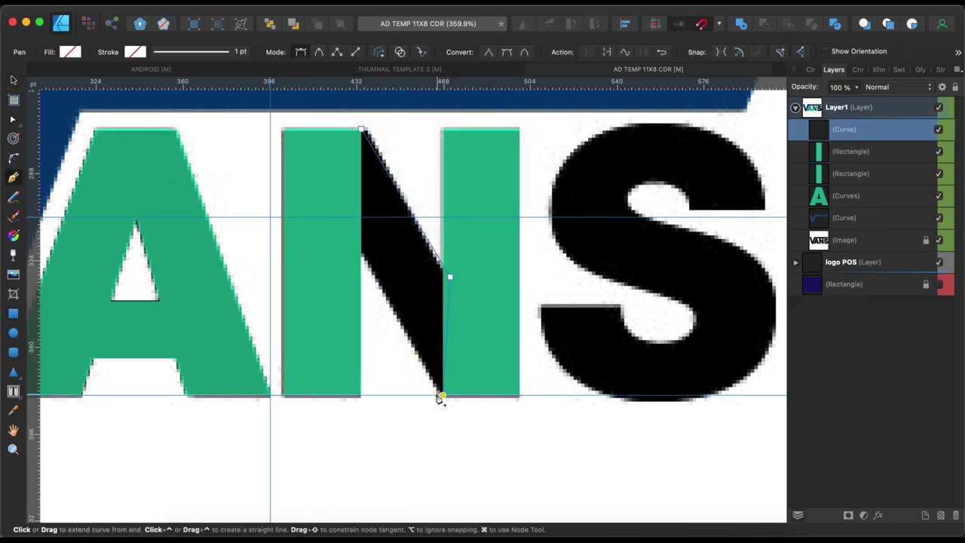
key(a)
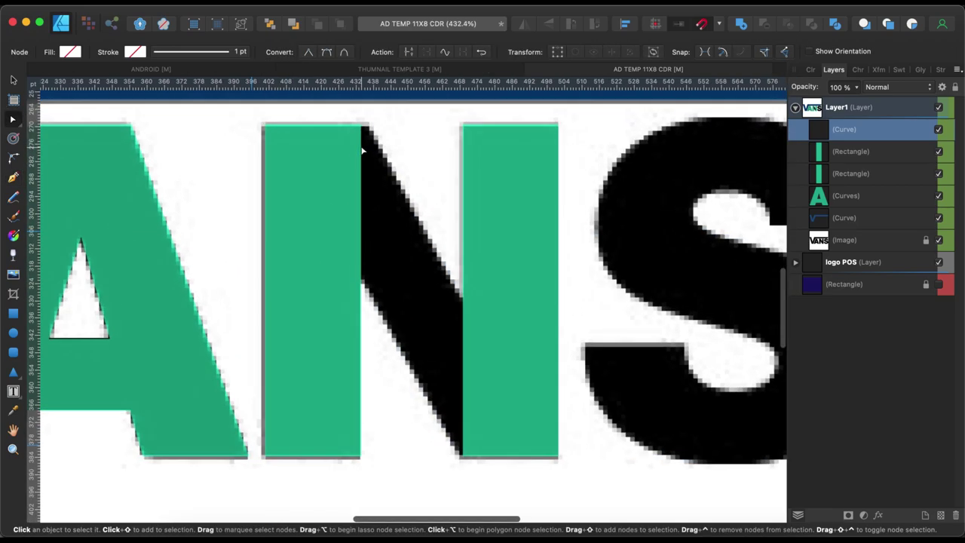
scroll(369, 151, up, 5)
click(70, 51)
click(123, 130)
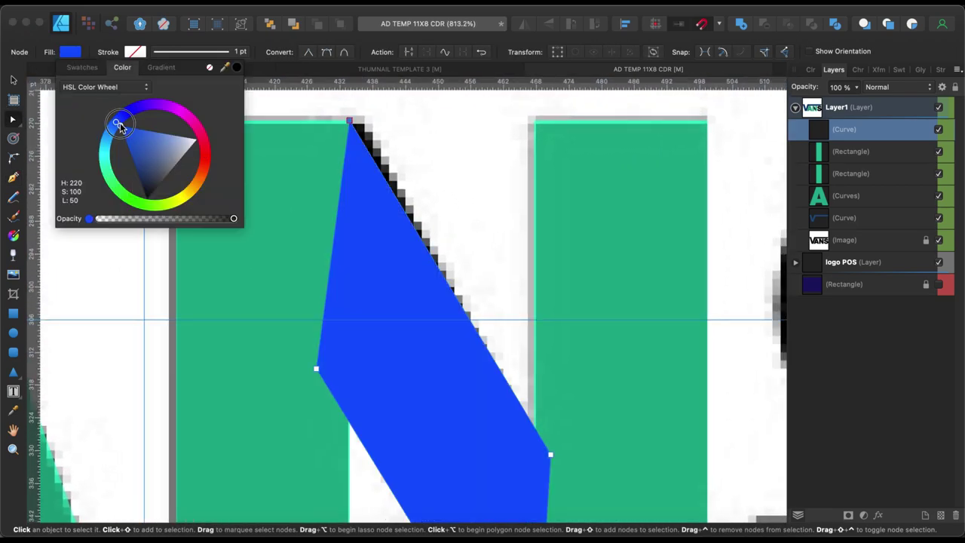
click(857, 86)
drag(855, 99, 830, 98)
Step: Snap the diagonal's top node to the N's top edge and its bottom onto the right stem
drag(357, 135, 357, 134)
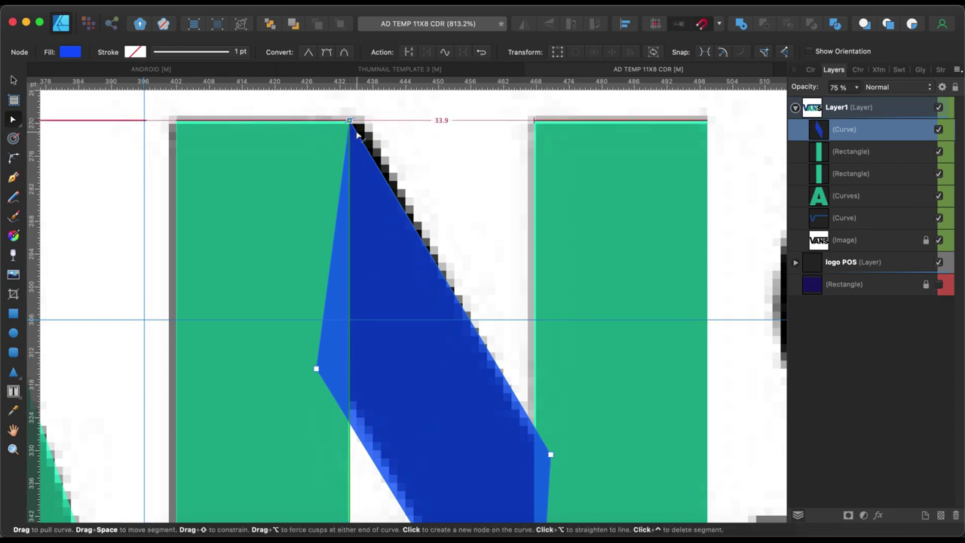
click(366, 126)
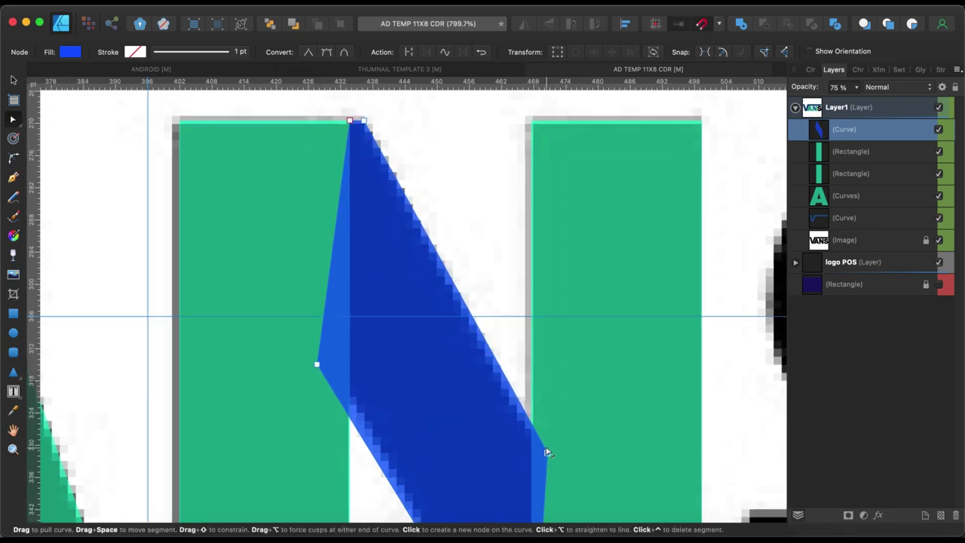
scroll(547, 451, down, 3)
scroll(547, 451, down, 2)
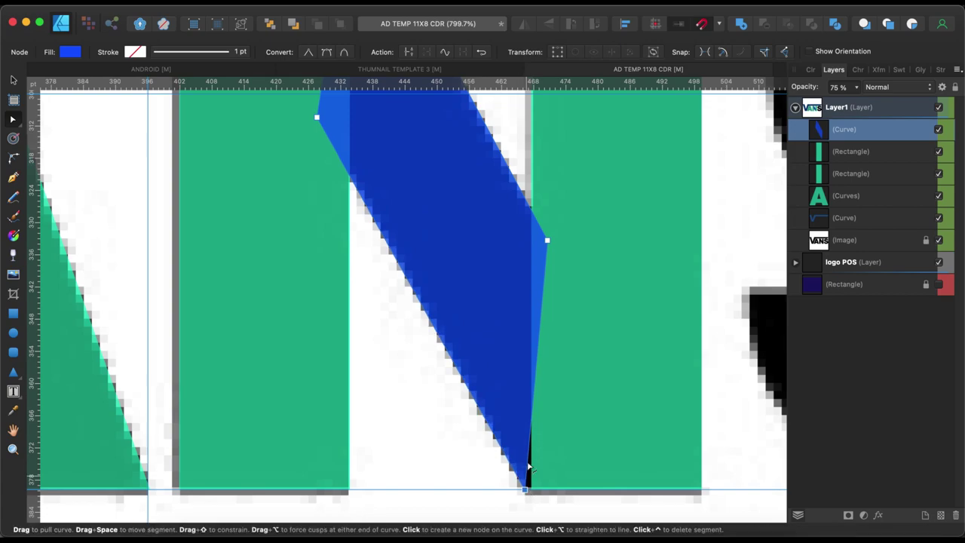
drag(529, 491, 557, 490)
Step: Combine the diagonal and right stem rectangle into one shape with Add
key(v)
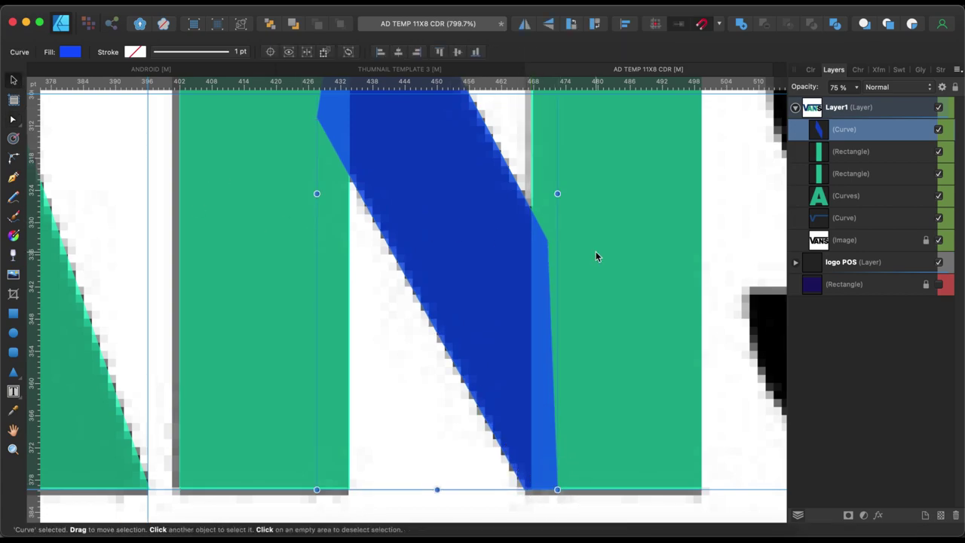
shift+click(596, 256)
scroll(596, 257, up, 5)
click(741, 23)
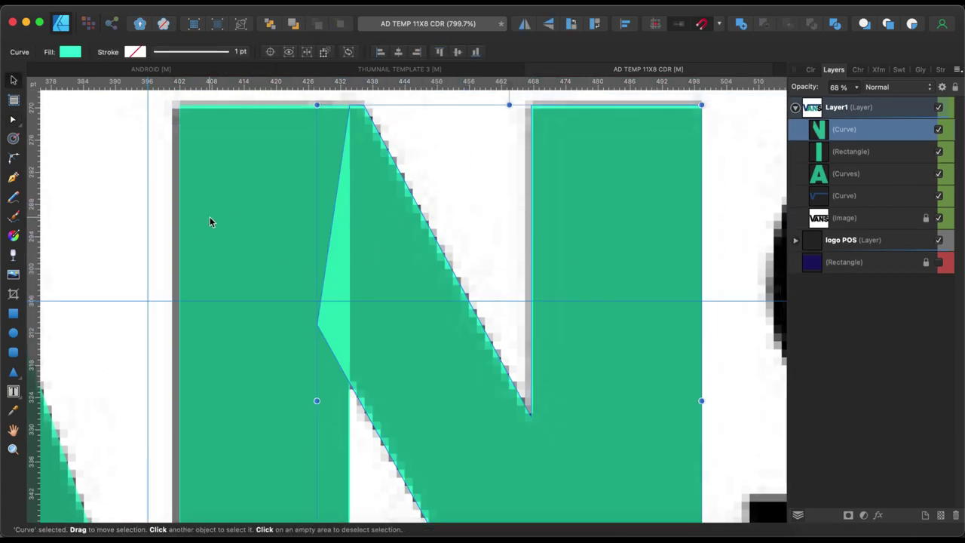
key(super+z)
key(super+shift+z)
Step: Merge the left stem into the N and adjust its top corner node
key(a)
drag(323, 105, 352, 113)
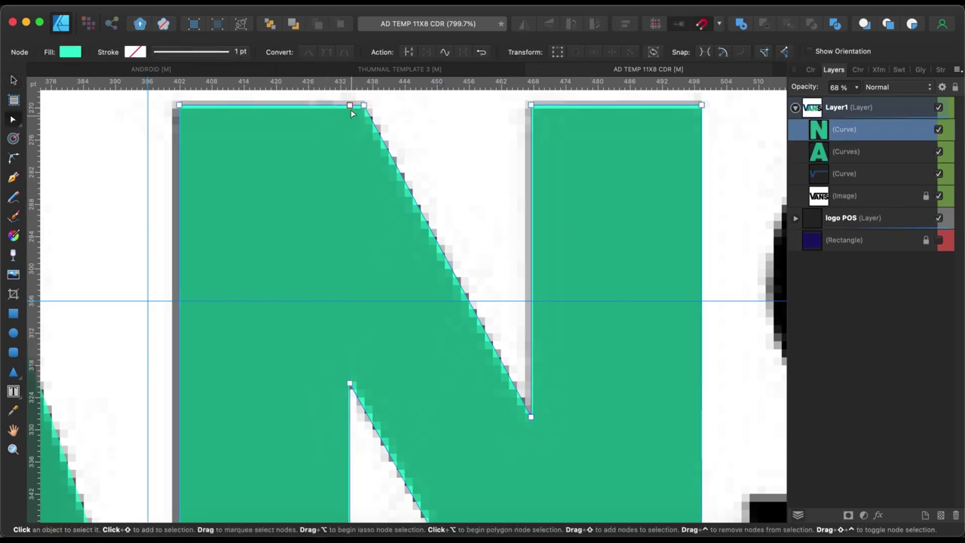
scroll(360, 121, down, 8)
drag(581, 423, 544, 395)
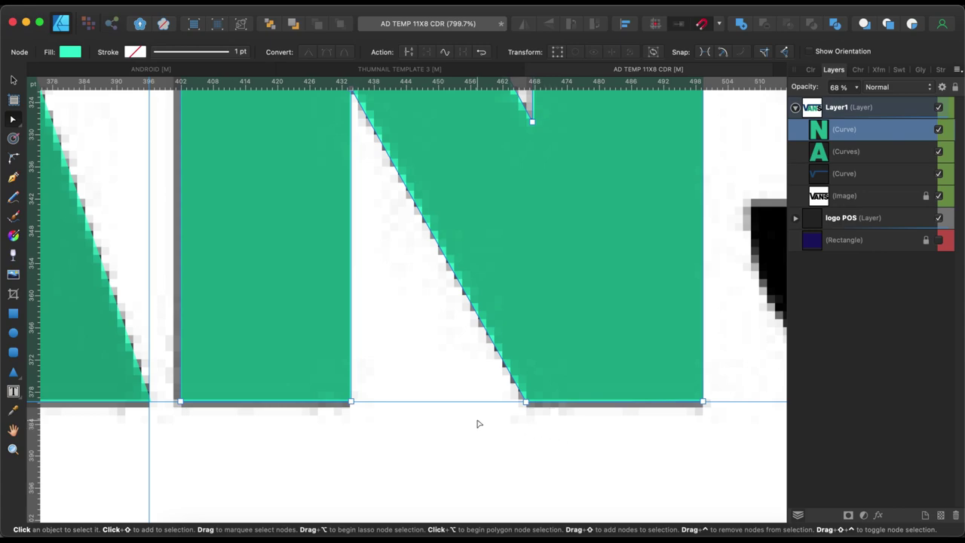
scroll(478, 424, down, 5)
scroll(478, 424, right, 8)
Step: Draw a translucent ellipse over the S's lower bowl, tilted and fitted to its edges
key(e)
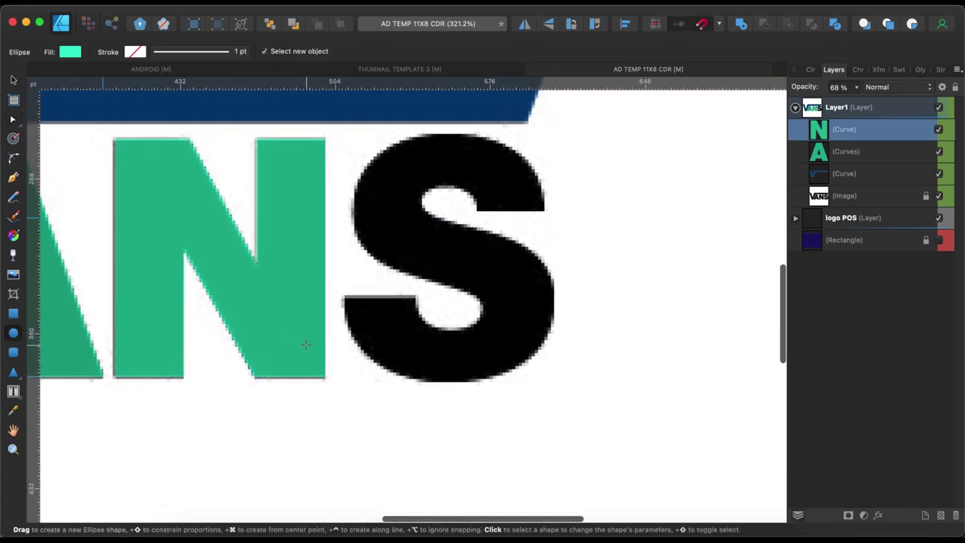
scroll(306, 344, up, 3)
scroll(305, 345, right, 4)
drag(265, 272, 483, 438)
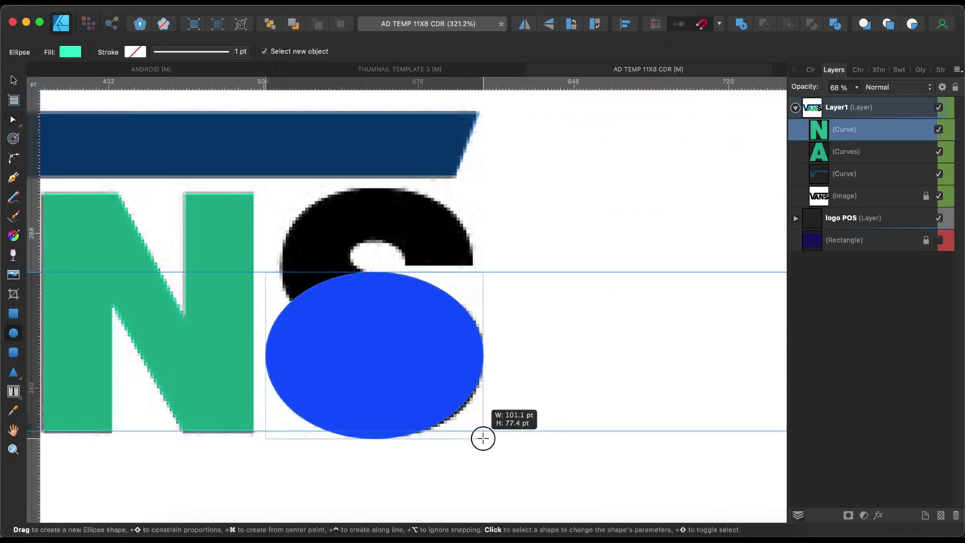
click(856, 86)
drag(850, 99, 843, 98)
drag(266, 355, 271, 355)
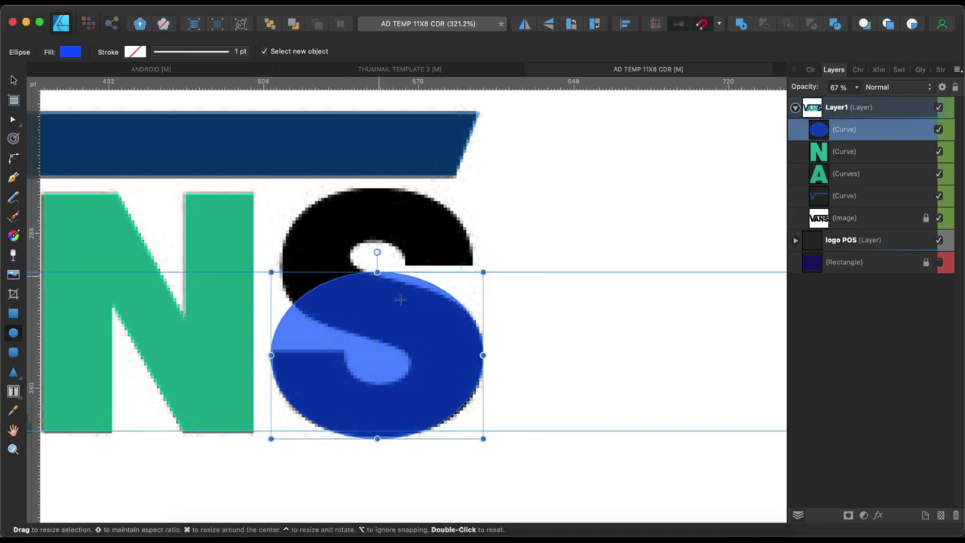
drag(494, 270, 502, 284)
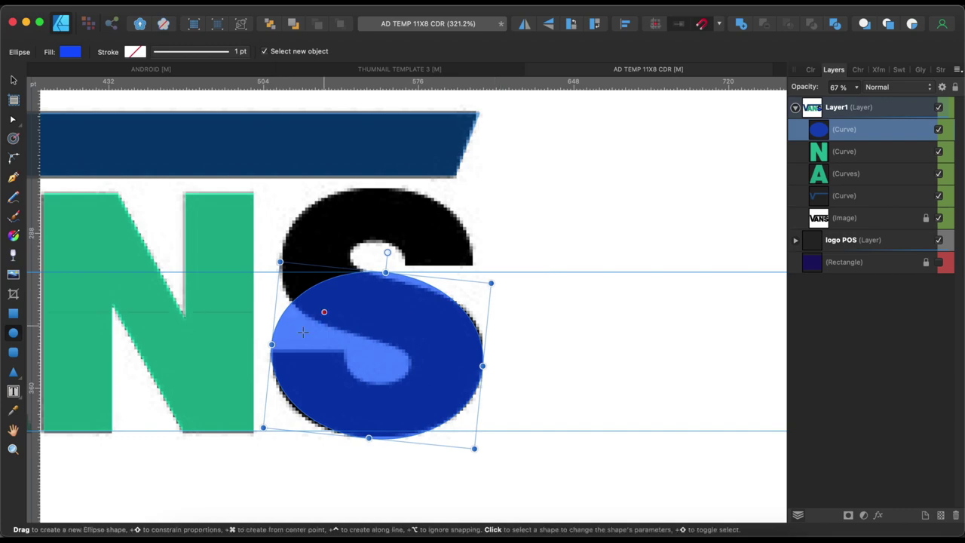
drag(273, 343, 273, 344)
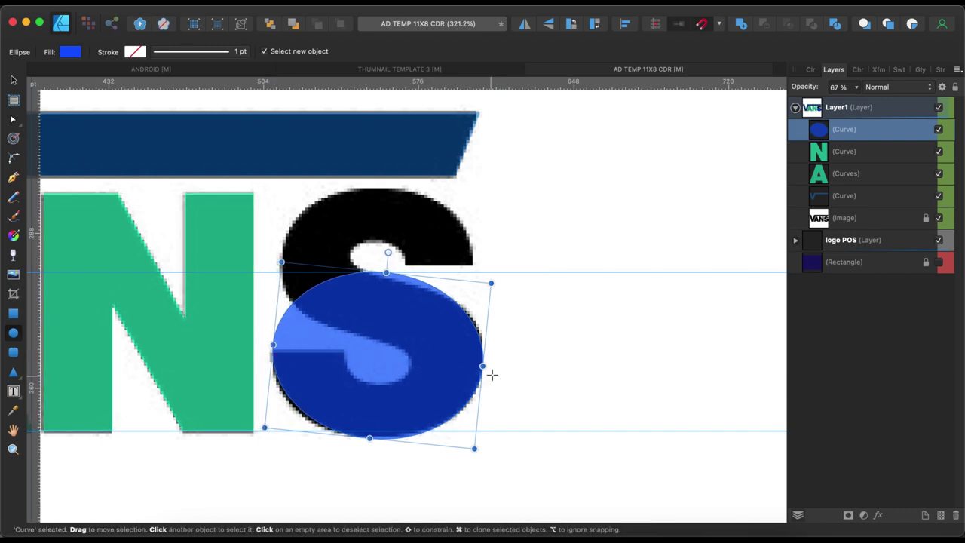
drag(387, 271, 387, 264)
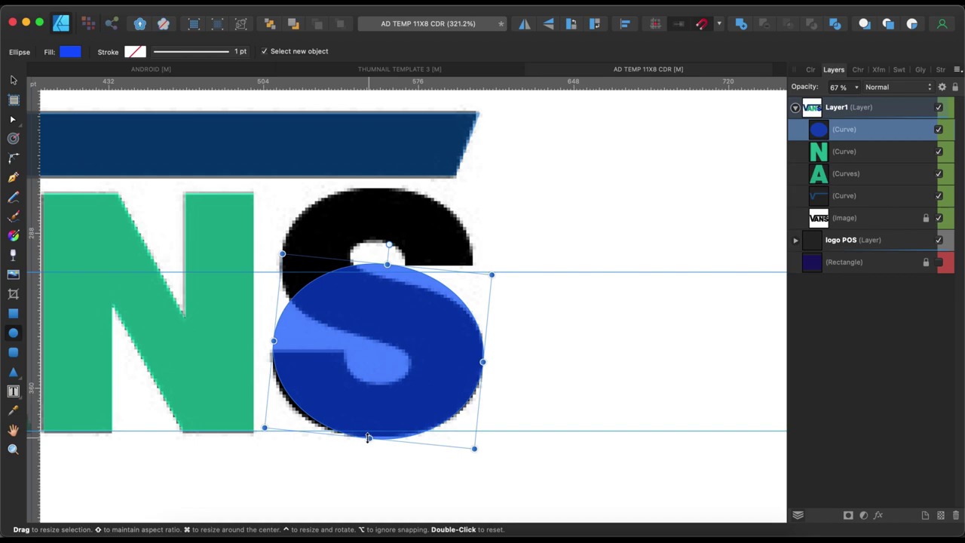
Step: Adjust the ellipse's bottom and top nodes to follow the S's curve
key(a)
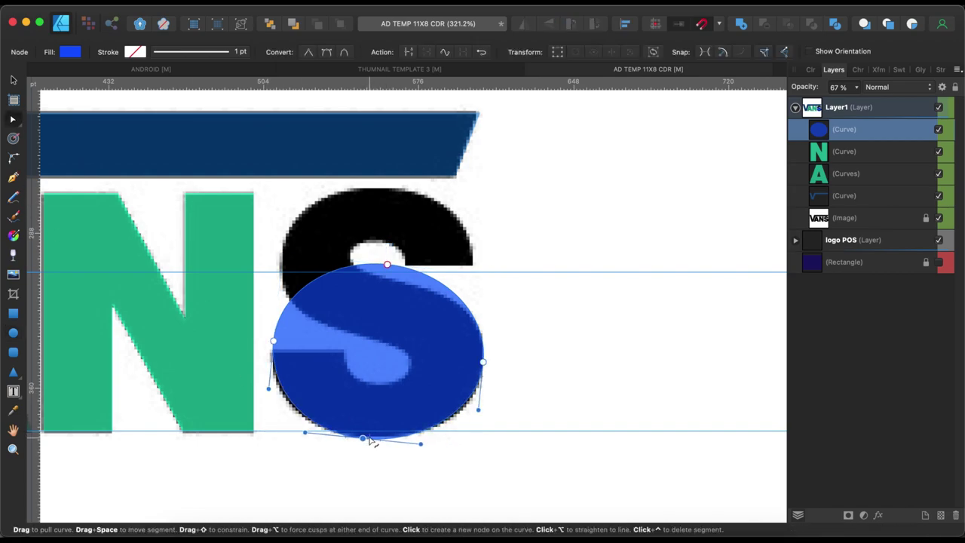
scroll(369, 440, up, 3)
scroll(367, 443, up, 3)
drag(353, 443, 353, 441)
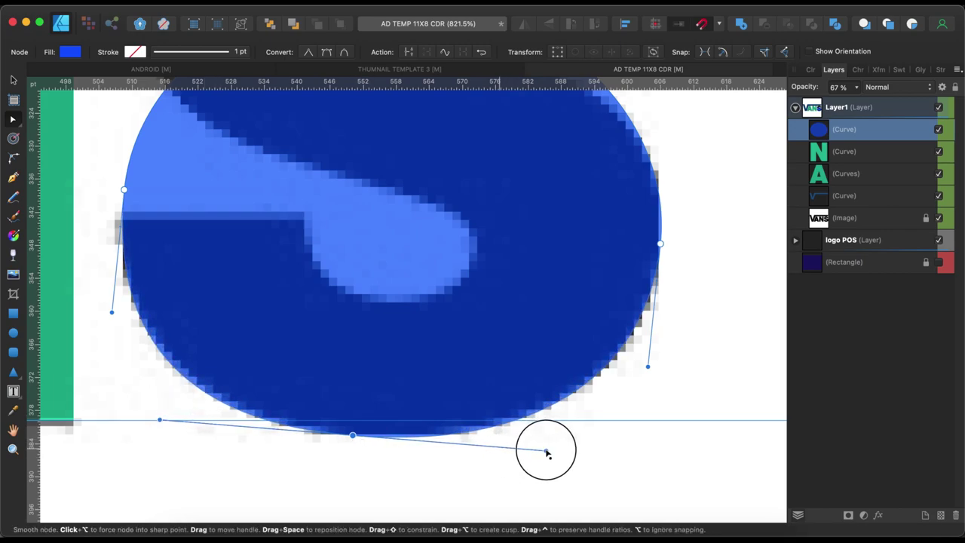
scroll(547, 452, up, 5)
click(413, 186)
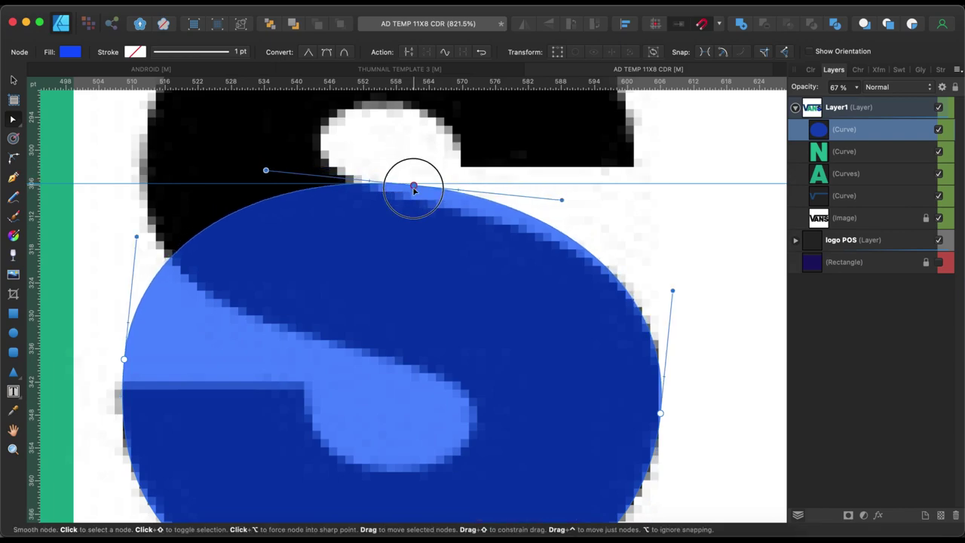
drag(413, 190, 424, 197)
scroll(459, 258, down, 5)
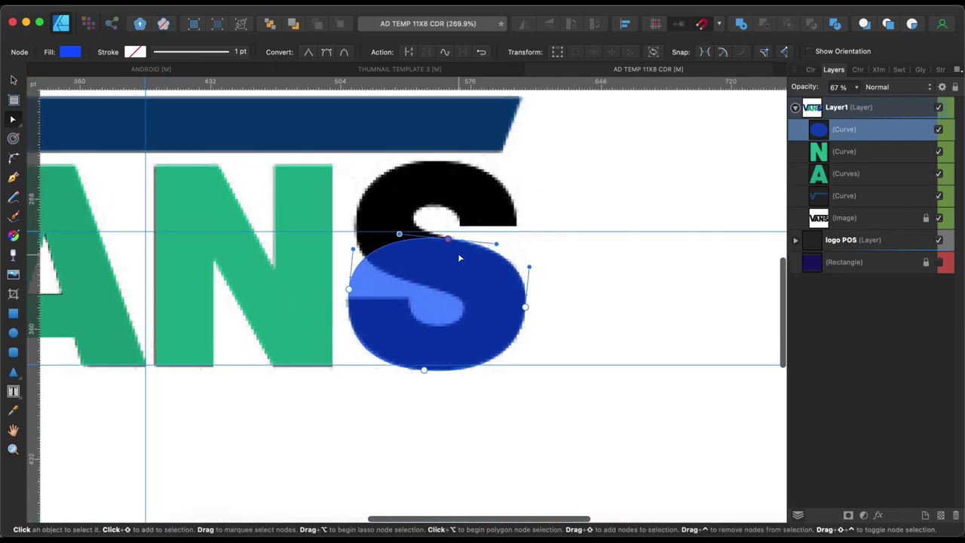
Step: Duplicate the ellipse, fill the copy purple, and shrink it to the S's inner curl
key(super+j)
click(69, 52)
click(166, 103)
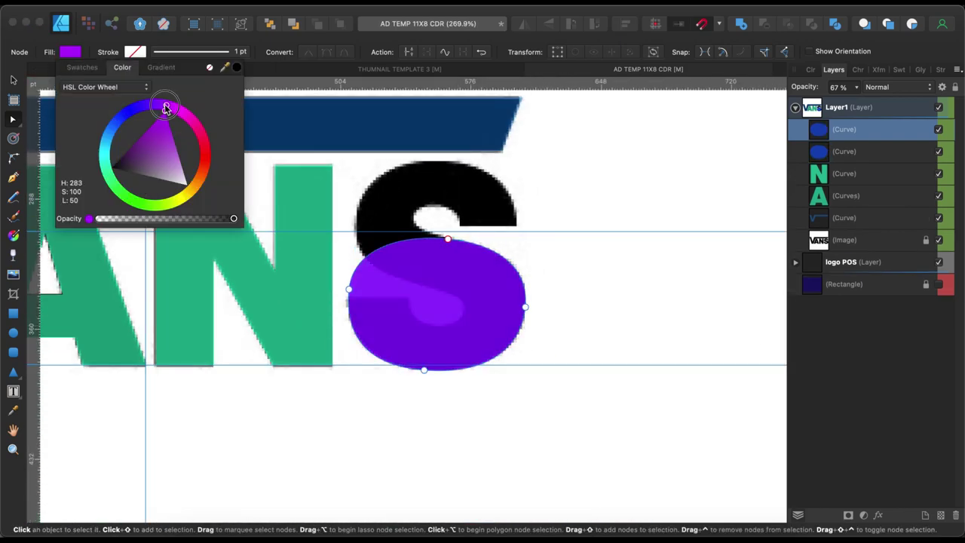
click(857, 88)
click(13, 79)
drag(349, 238, 416, 273)
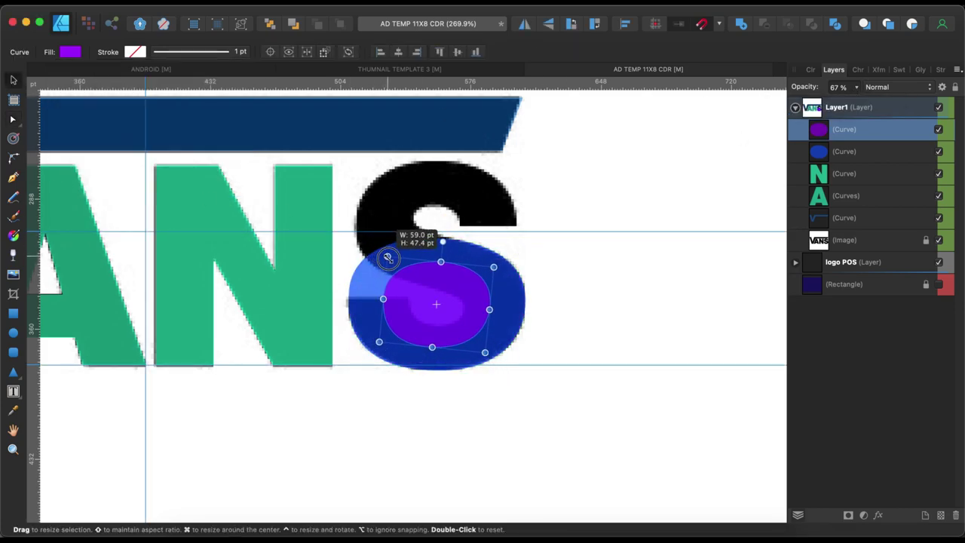
key(super+z)
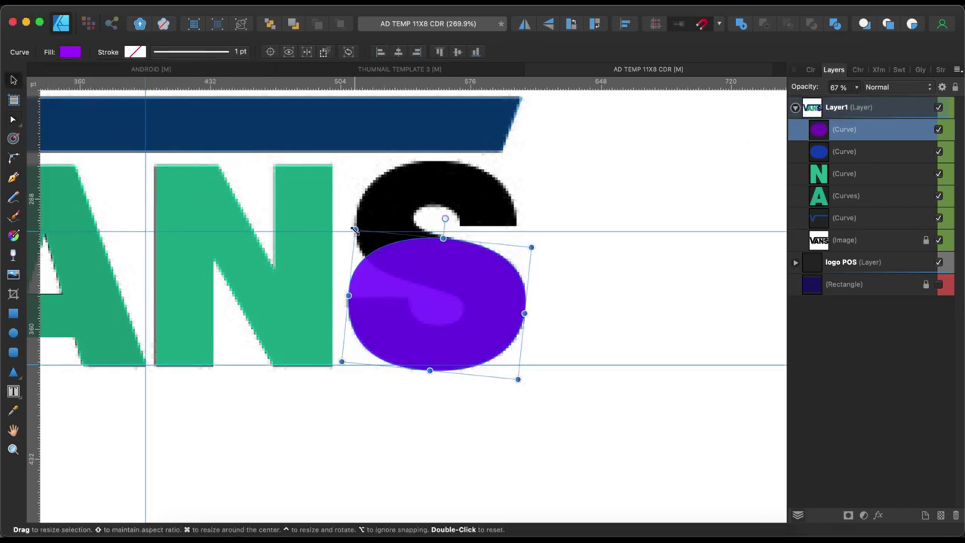
drag(348, 239, 412, 279)
scroll(444, 317, up, 5)
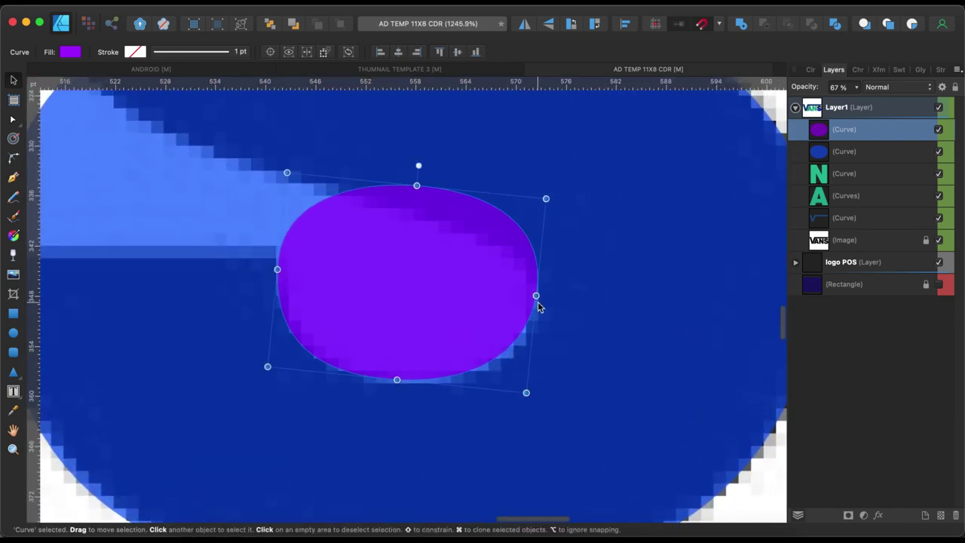
Step: Reposition the purple ellipse's left, top and right nodes to round the curl
click(11, 119)
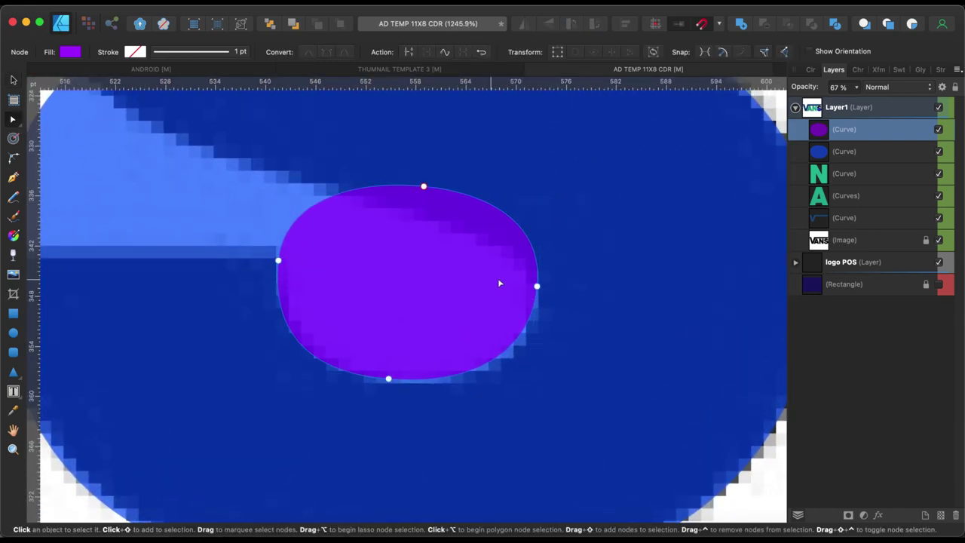
click(537, 287)
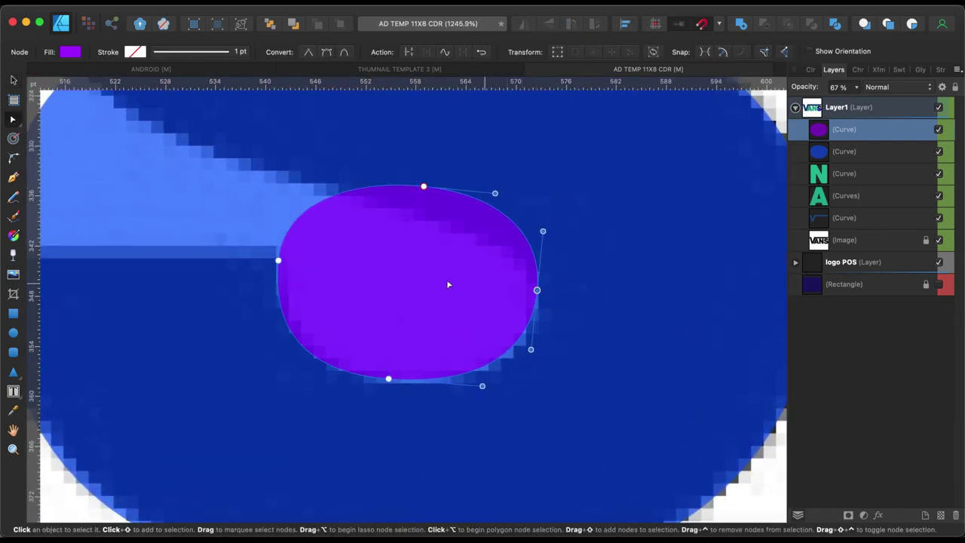
click(278, 261)
key(Up)
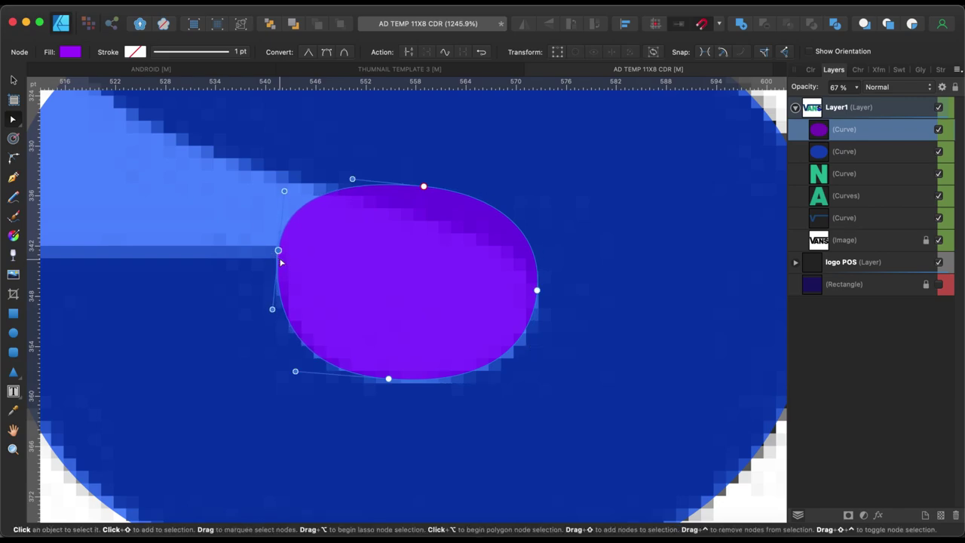
drag(423, 186, 380, 199)
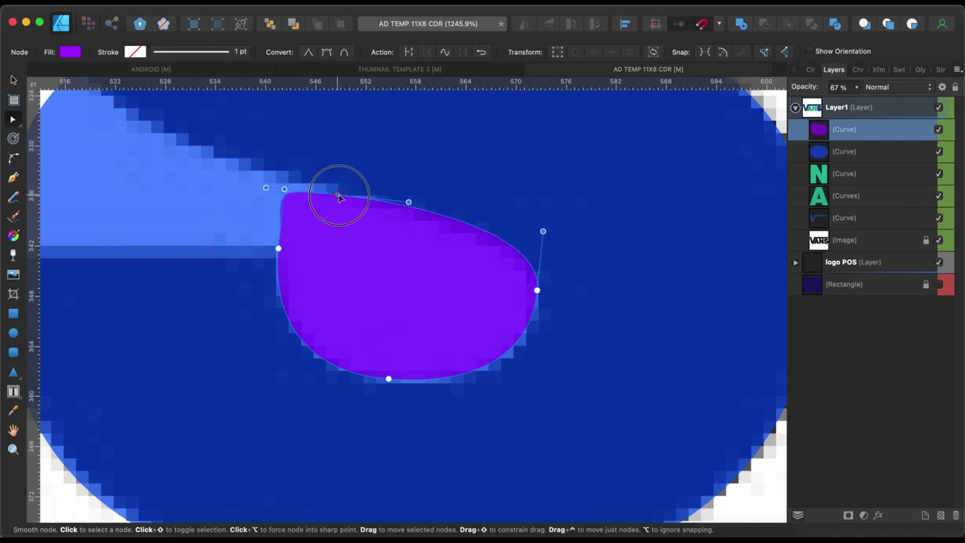
drag(314, 196, 311, 188)
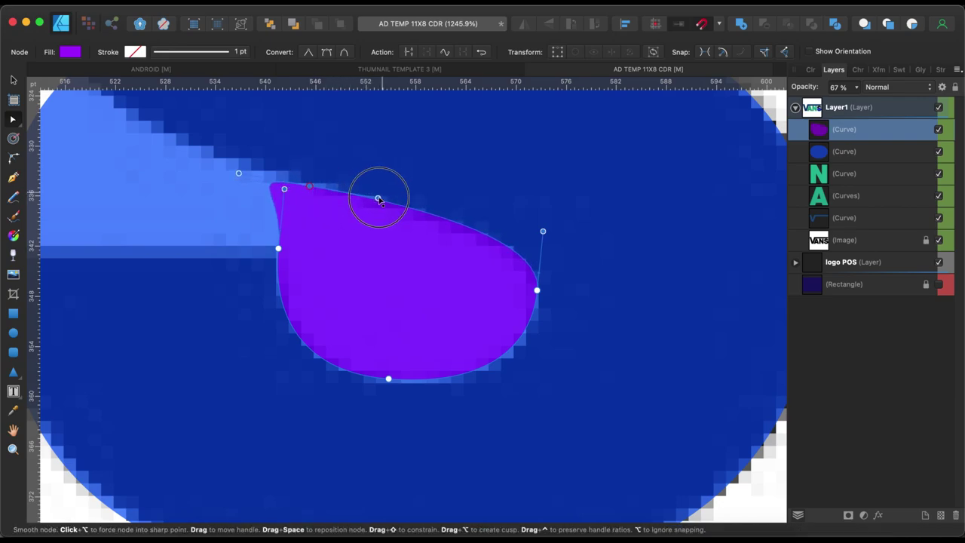
drag(543, 236, 539, 238)
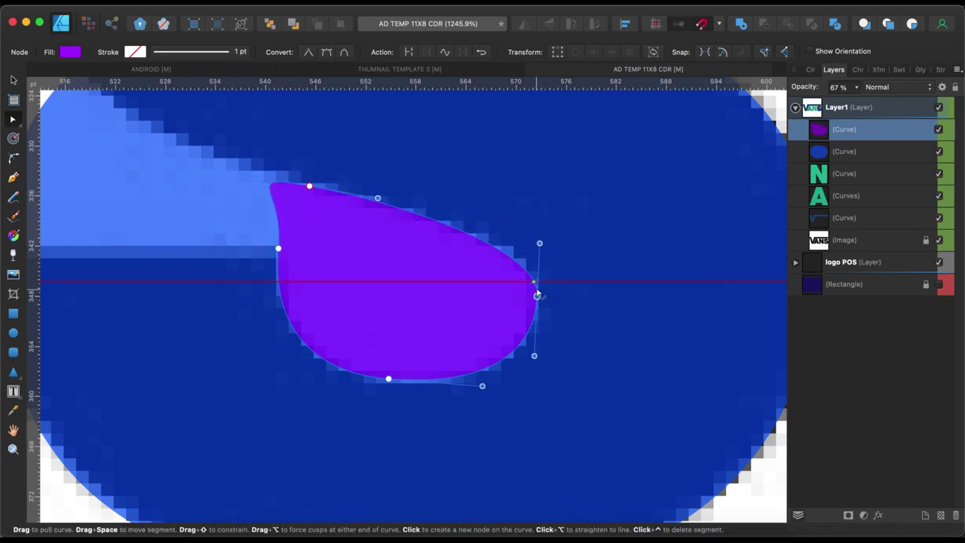
Step: Pull the left node into a sharp pointed tail and level its bottom edge
scroll(415, 284, down, 5)
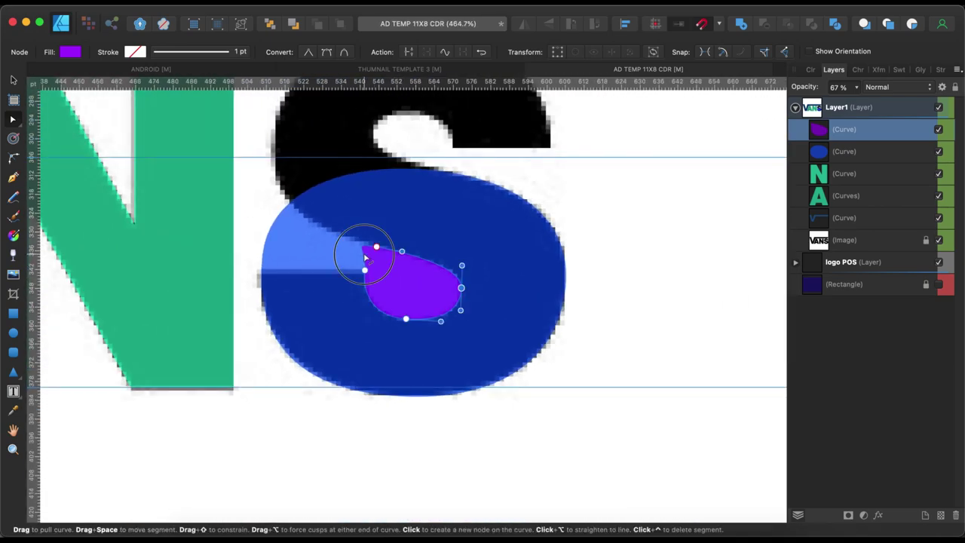
drag(361, 244, 234, 231)
scroll(366, 249, up, 5)
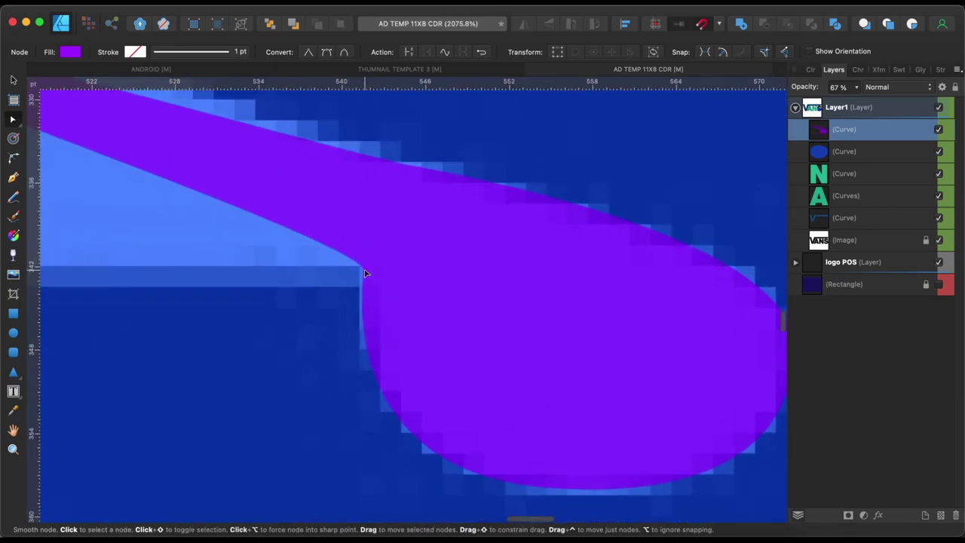
drag(365, 241, 338, 270)
scroll(280, 264, left, 5)
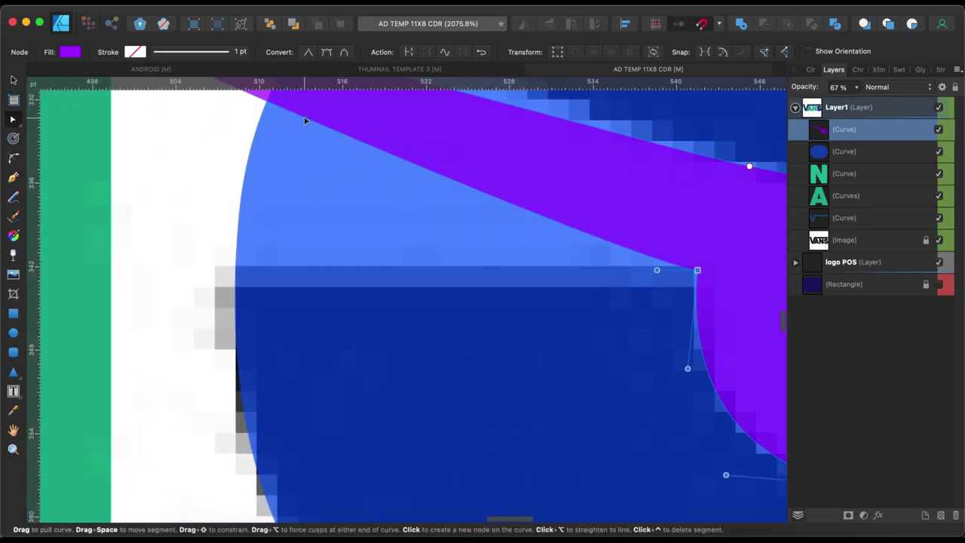
click(308, 51)
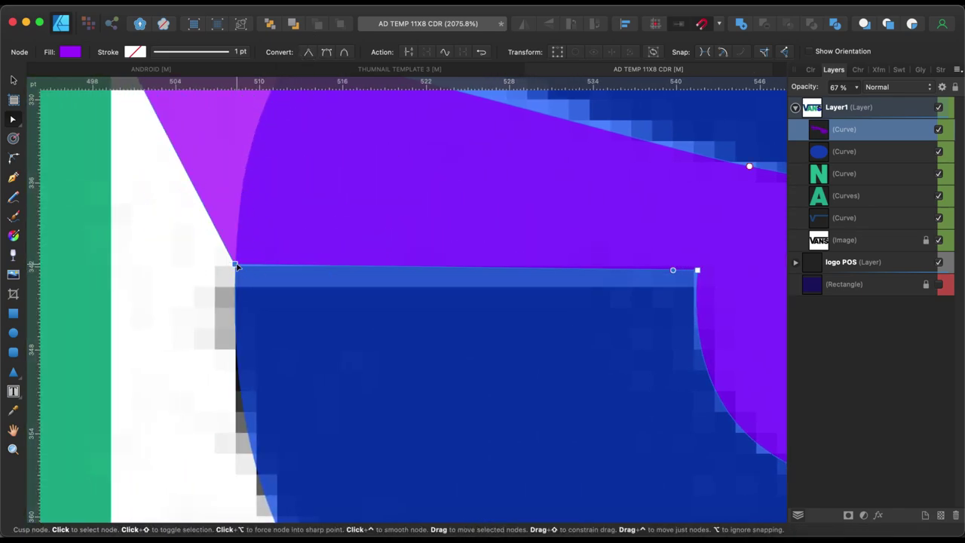
drag(235, 264, 236, 268)
scroll(236, 268, down, 3)
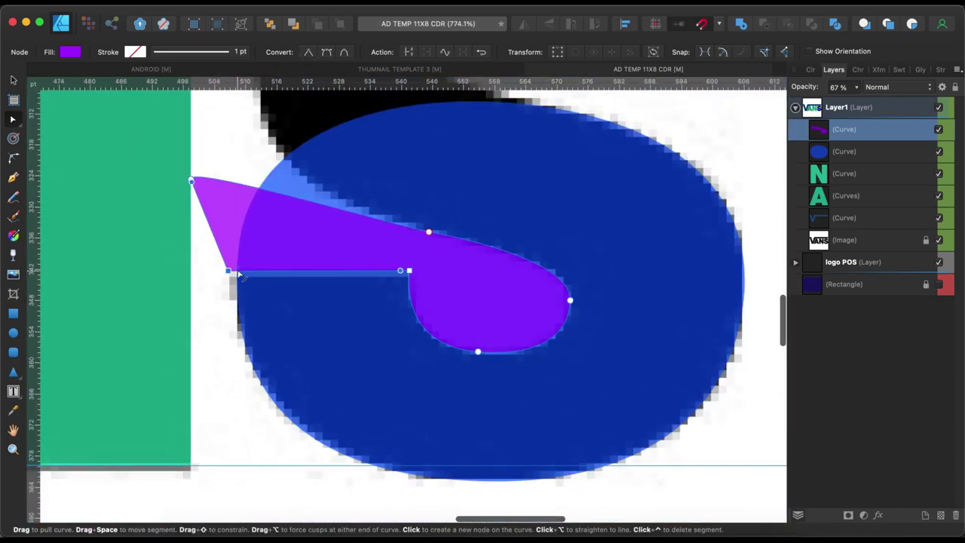
Step: Draw a purple rectangle over the S's middle and rotate it about 60 degrees
click(13, 315)
scroll(168, 147, up, 2)
drag(166, 123, 420, 446)
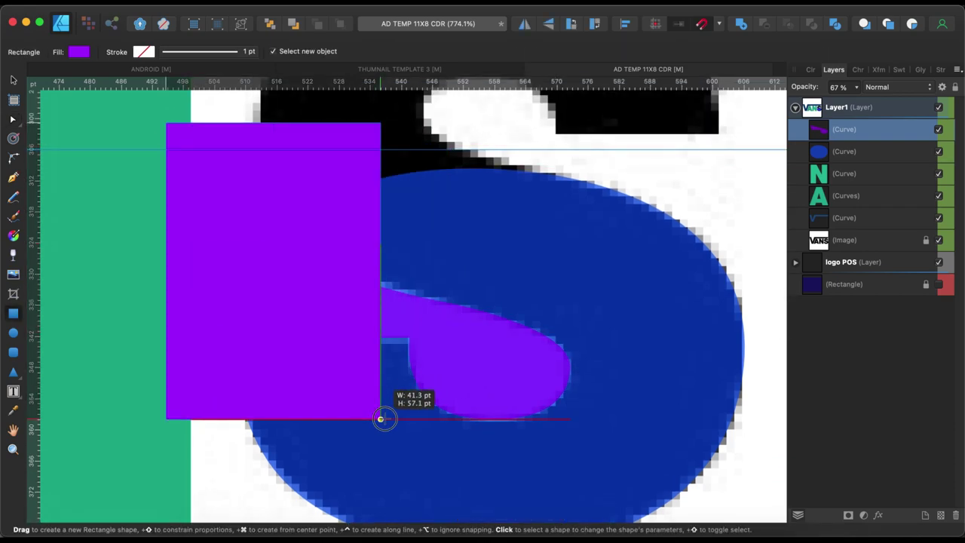
click(14, 82)
mouse_move(294, 103)
mouse_down()
mouse_move(300, 272)
mouse_move(251, 355)
mouse_up()
drag(856, 86, 822, 98)
scroll(610, 257, up, 5)
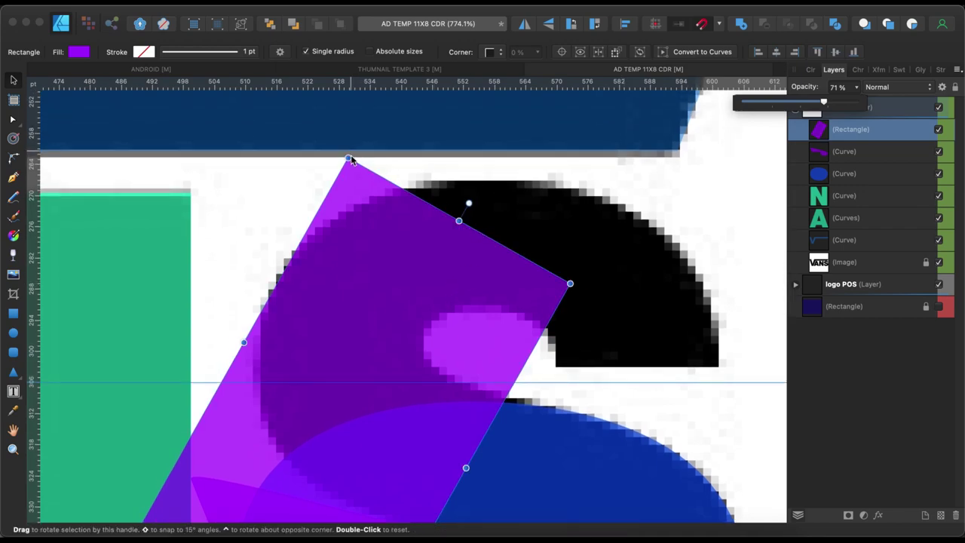
Step: Rotate and move the rectangle along the S's diagonal, stretching its lower-left side
mouse_move(589, 288)
mouse_down()
mouse_move(621, 297)
mouse_move(592, 345)
mouse_up()
scroll(395, 355, down, 3)
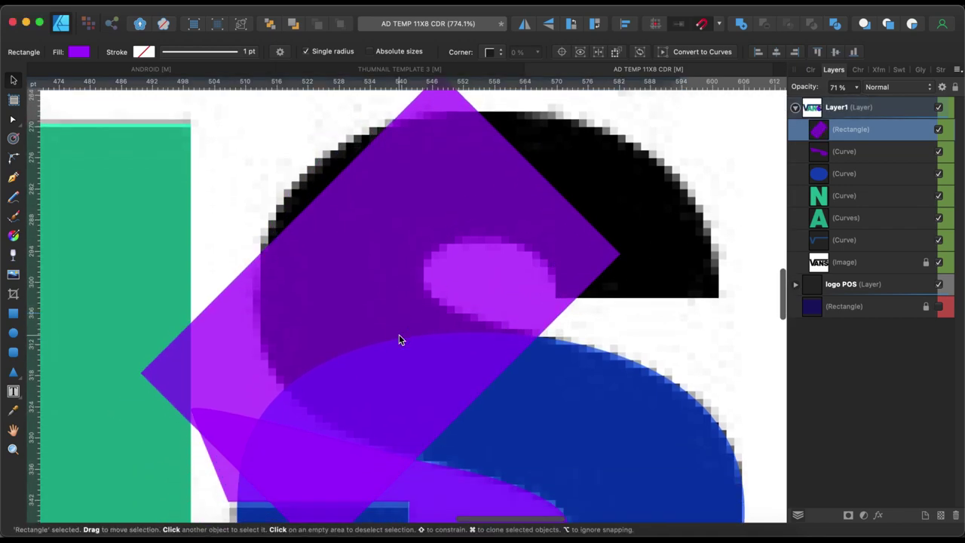
scroll(399, 339, down, 2)
drag(364, 250, 392, 183)
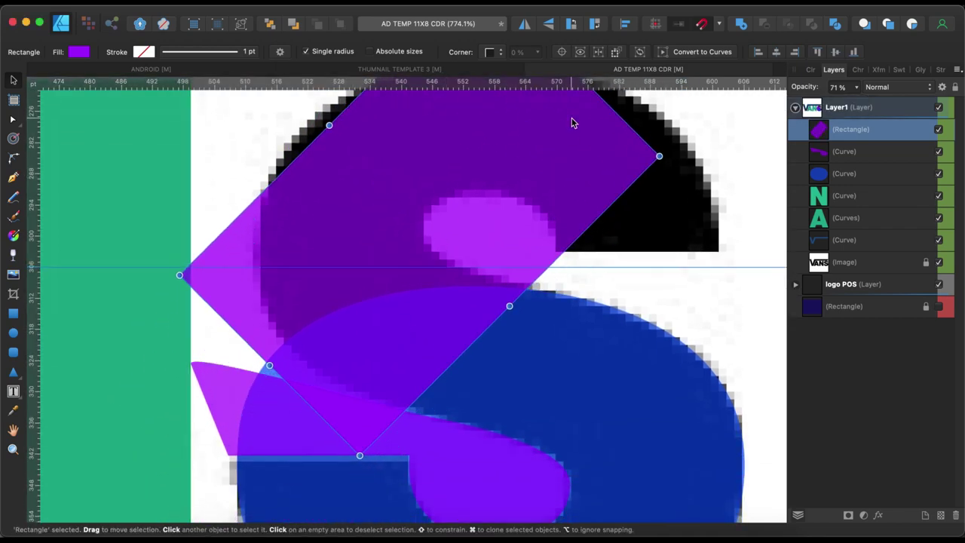
drag(679, 167, 725, 209)
drag(254, 339, 232, 351)
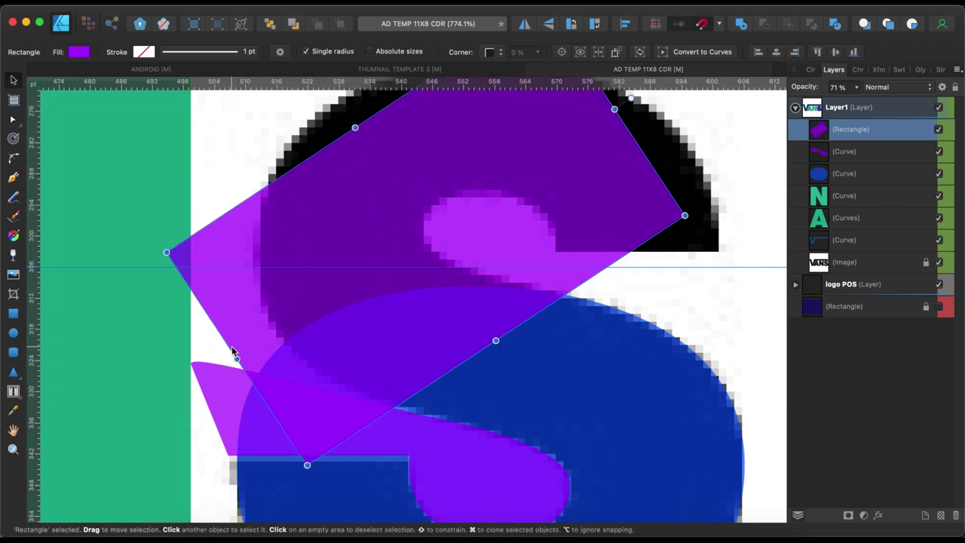
Step: Convert the rectangle to curves and reshape its nodes to fit the S
key(super+Return)
key(a)
mouse_move(306, 463)
mouse_down()
mouse_move(310, 435)
mouse_move(379, 449)
mouse_up()
click(491, 338)
click(265, 364)
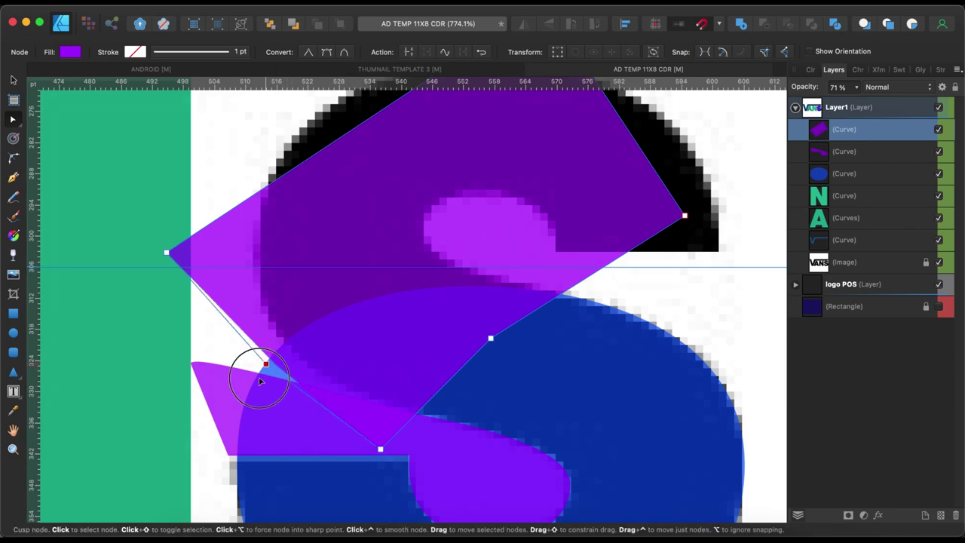
click(13, 80)
Step: Merge the purple pieces and subtract them from the blue piece, leaving the S's lower half
shift+click(483, 489)
click(741, 23)
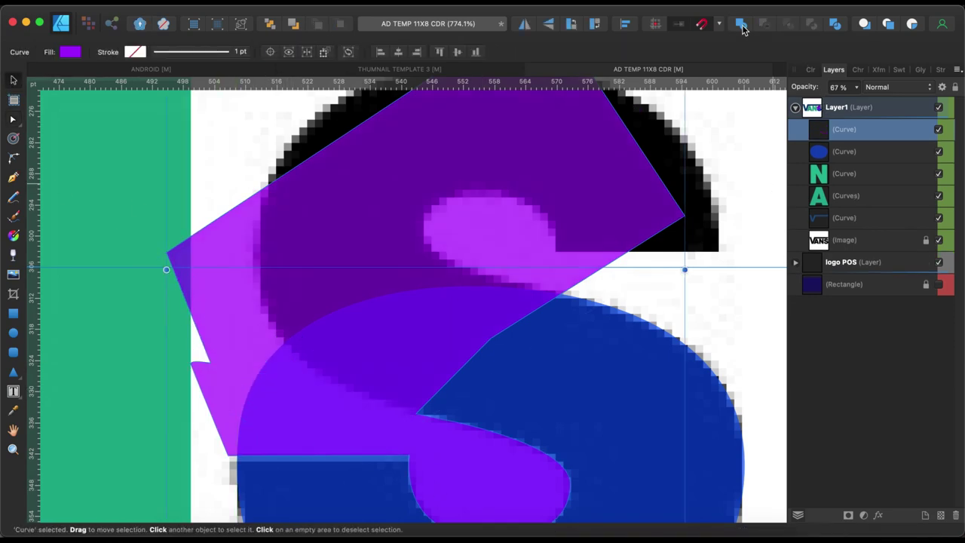
shift+click(844, 150)
click(764, 23)
scroll(490, 291, down, 5)
key(super+d)
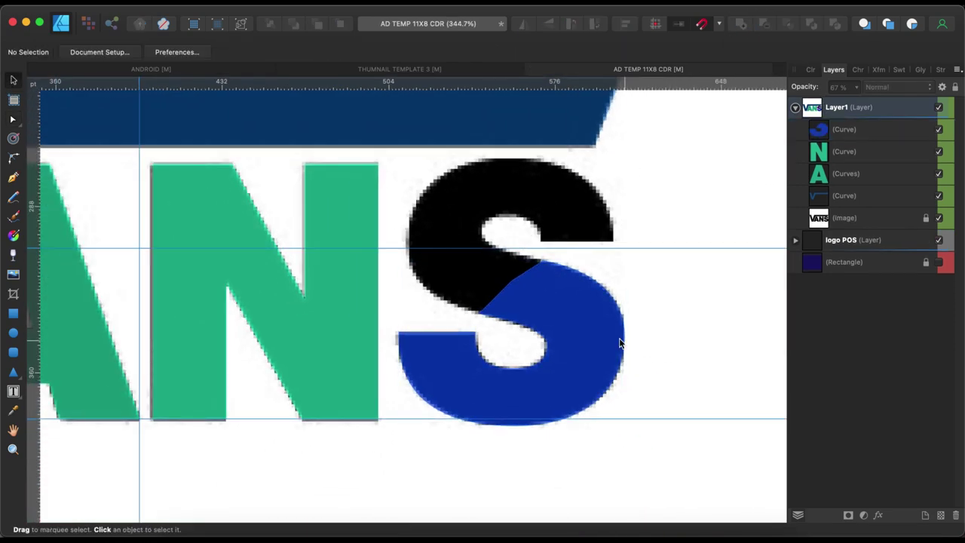
Step: Duplicate the blue lower half, flip the copy and move it into the S's top half
key(m)
key(v)
alt+drag(536, 397, 536, 325)
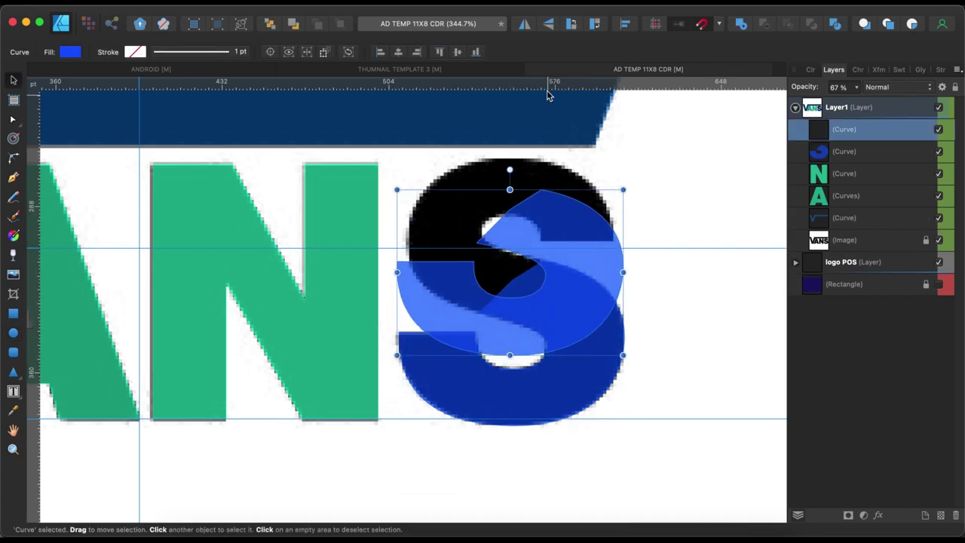
click(548, 23)
click(548, 23)
drag(545, 239, 545, 209)
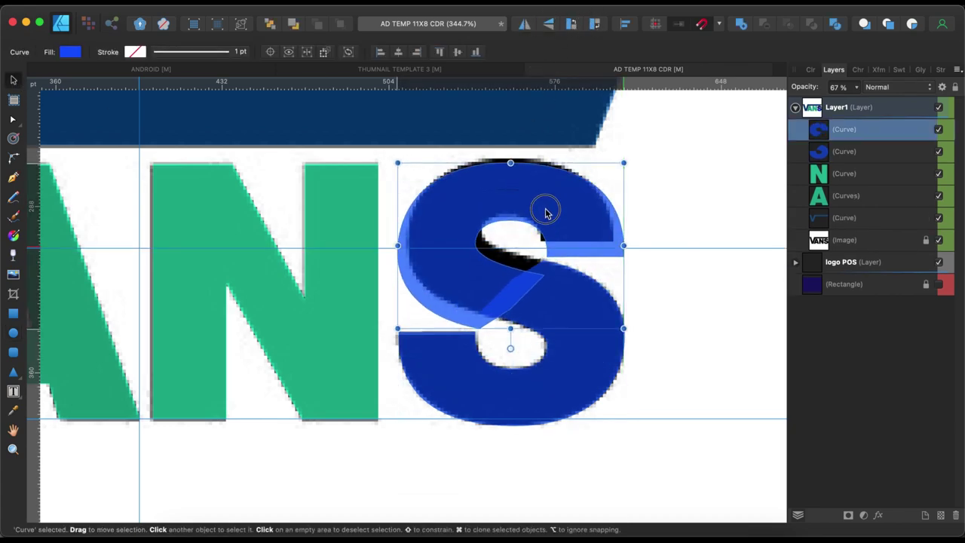
Step: Resize the flipped copy's width and height to match the reference's upper half
drag(621, 324, 617, 323)
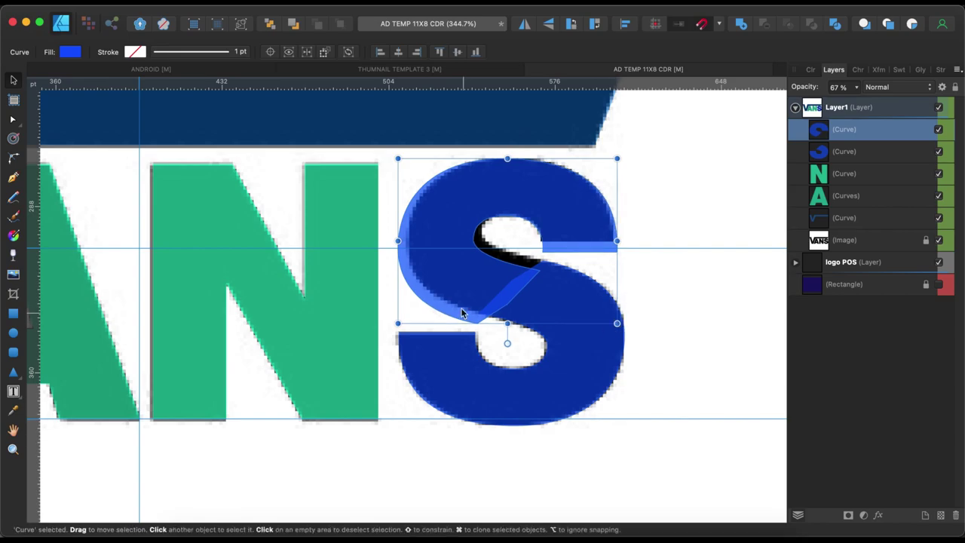
drag(398, 241, 408, 241)
drag(512, 323, 511, 310)
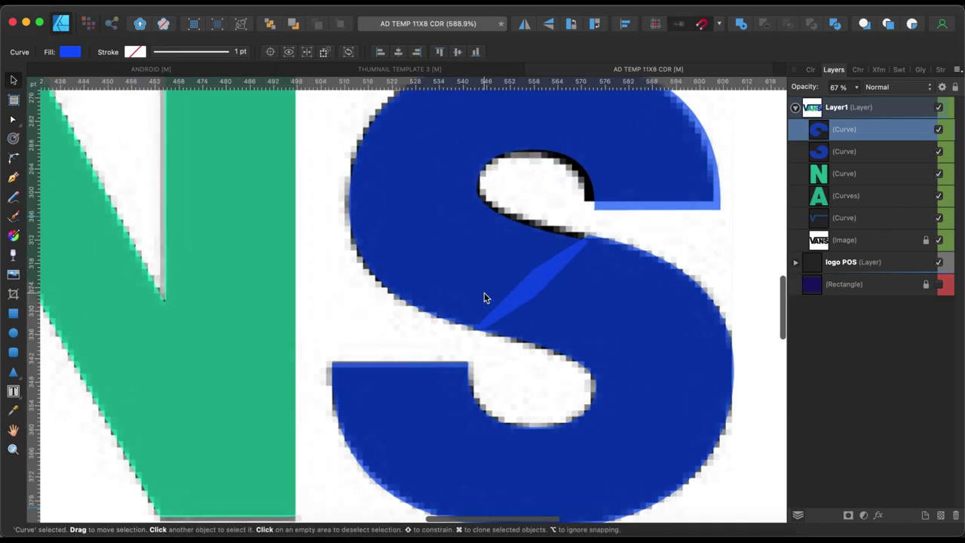
scroll(485, 297, up, 5)
drag(303, 273, 300, 273)
scroll(715, 298, right, 3)
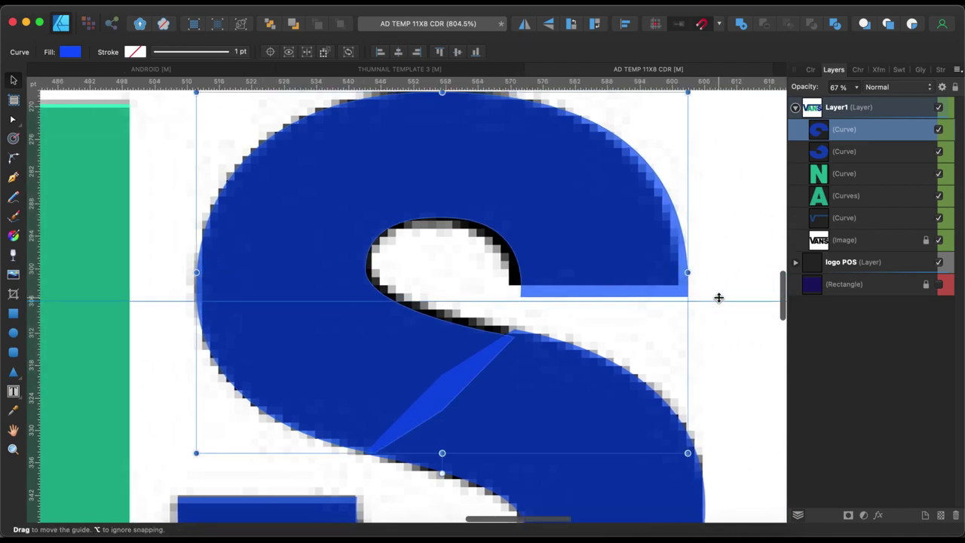
drag(689, 273, 678, 274)
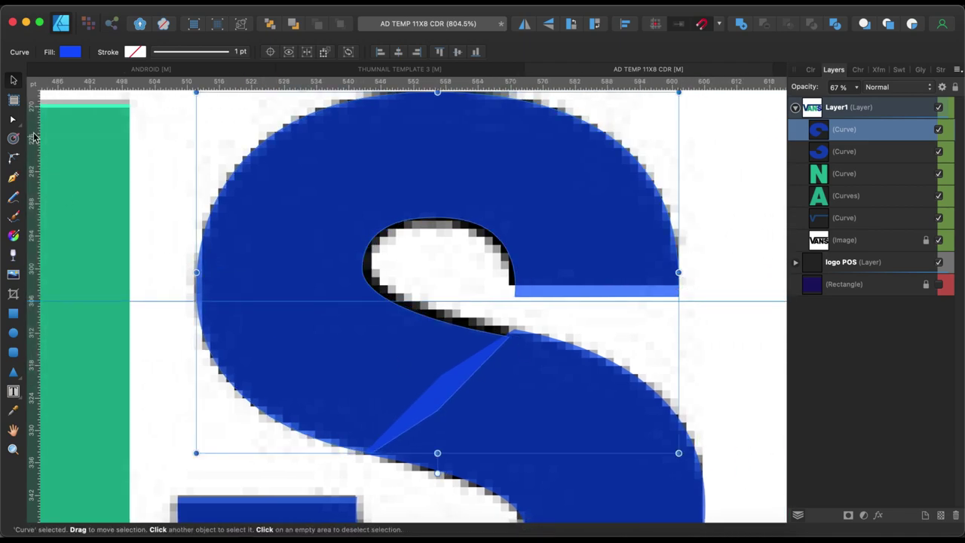
Step: Adjust the copy's inner-curve nodes and handles, then select the lower S piece too
key(a)
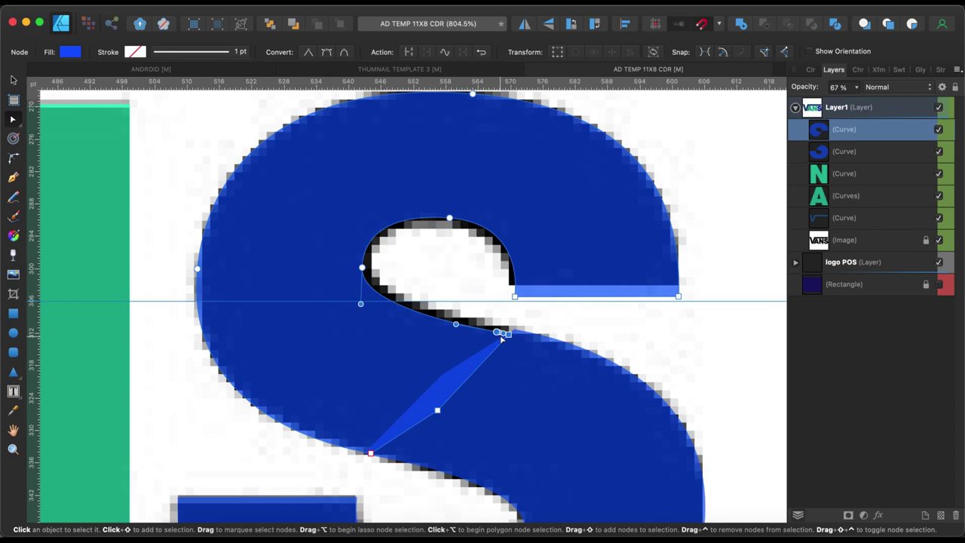
mouse_move(361, 267)
drag(365, 268, 366, 264)
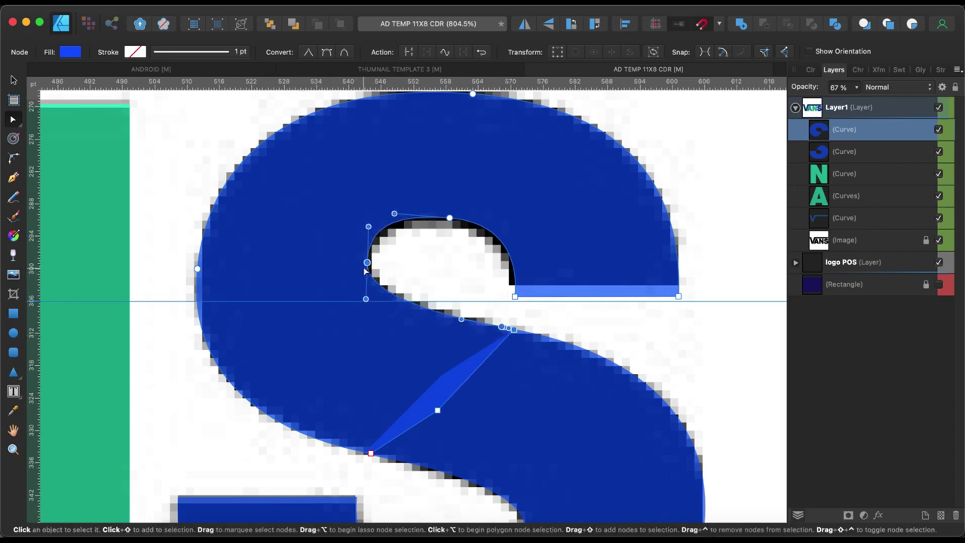
drag(368, 226, 368, 233)
click(449, 217)
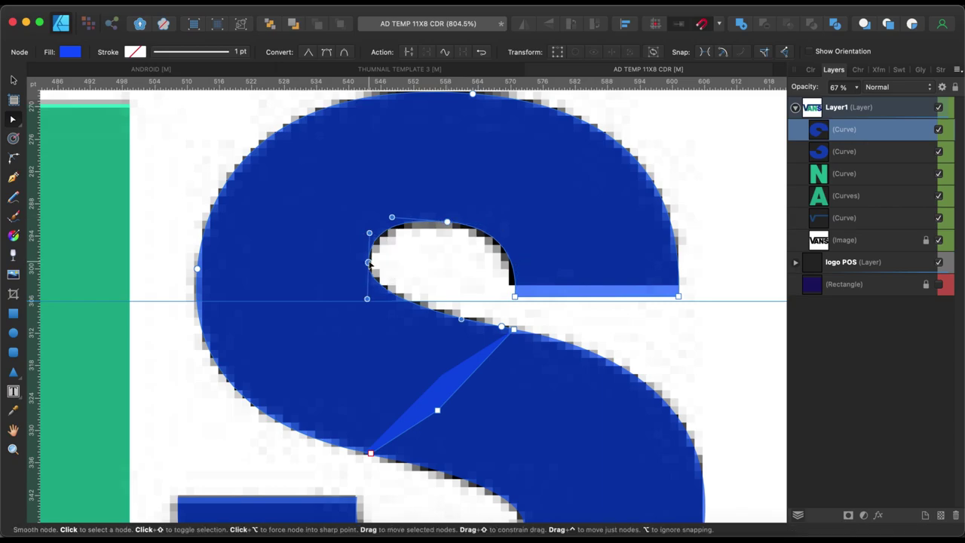
scroll(523, 366, down, 3)
shift+click(538, 403)
Step: Merge the two halves into one S and subtract a rectangle to cut the notch at its upper end
scroll(679, 287, up, 3)
key(m)
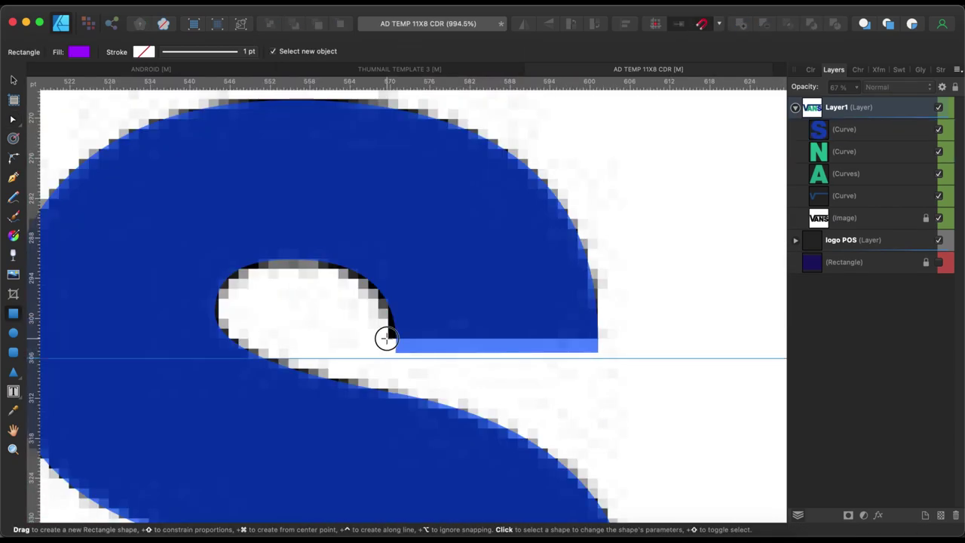
drag(388, 338, 635, 388)
key(v)
shift+click(479, 318)
key(ctrl+alt+minus)
key(a)
scroll(657, 327, down, 3)
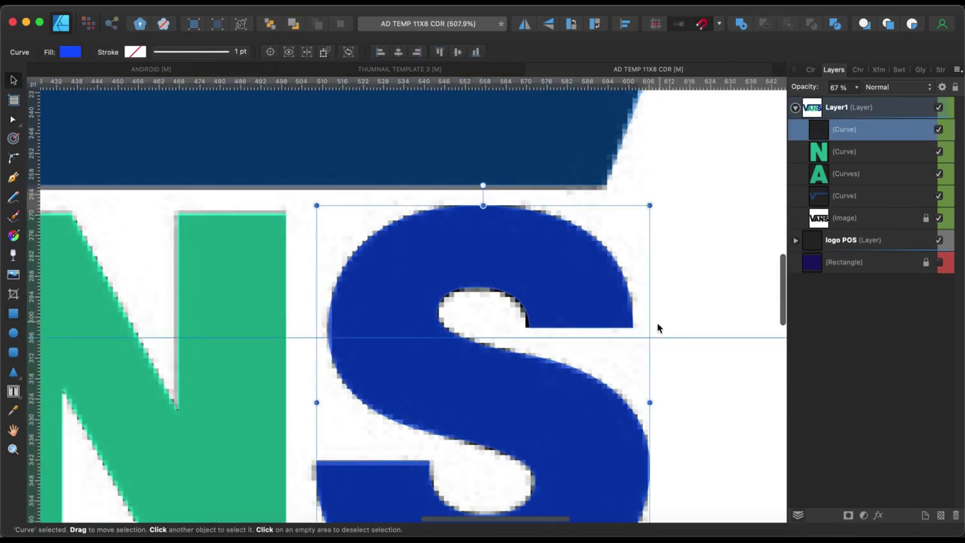
scroll(532, 327, up, 2)
scroll(528, 329, up, 2)
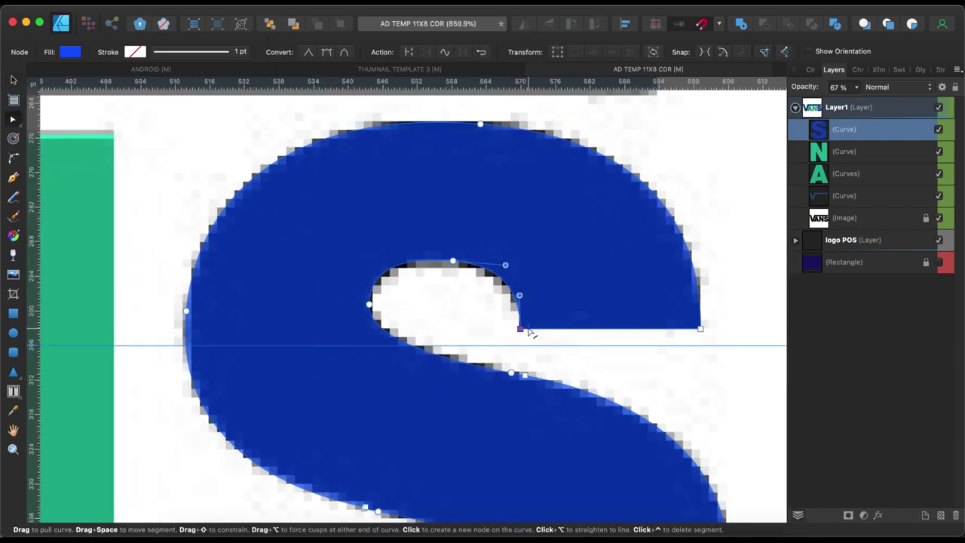
click(722, 388)
scroll(668, 370, down, 5)
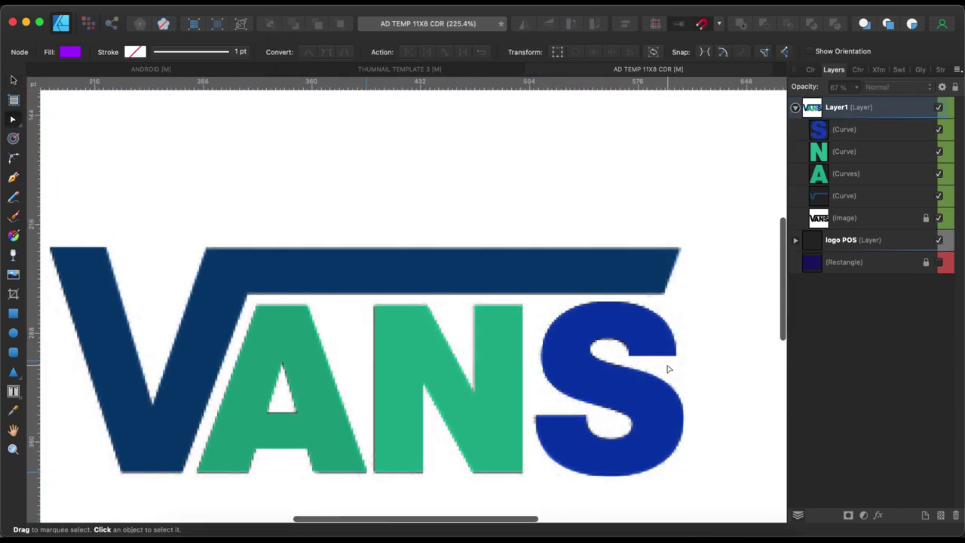
Step: Move the blue S above the logo to compare it with the reference
key(v)
click(631, 399)
drag(631, 399, 637, 179)
scroll(637, 179, up, 10)
scroll(542, 177, up, 2)
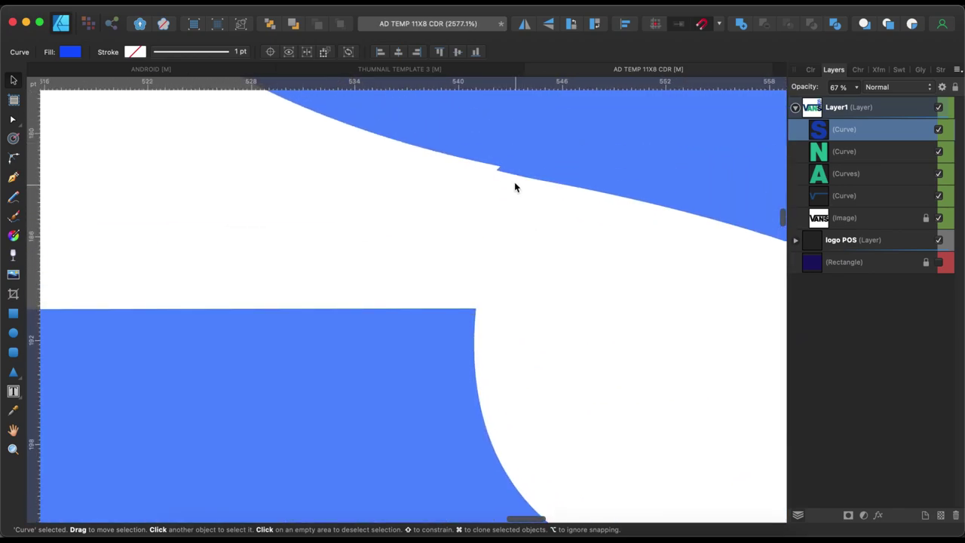
Step: Smooth the kink on the S's edge by reshaping the node's handle
key(a)
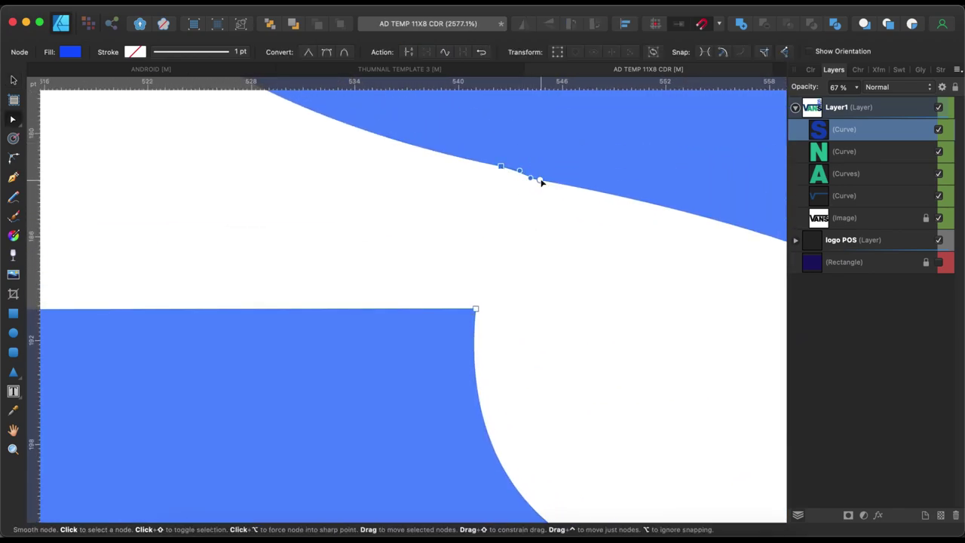
click(501, 167)
scroll(521, 212, up, 3)
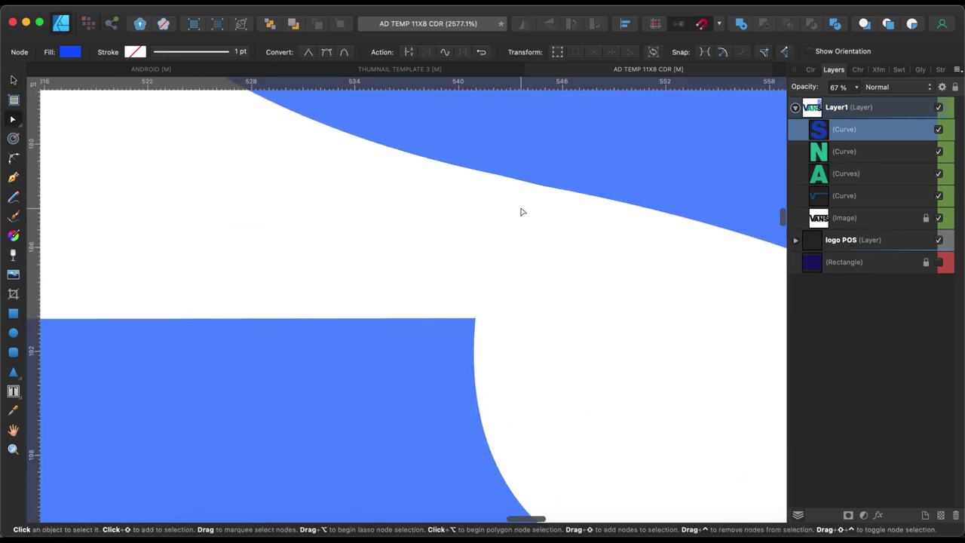
drag(154, 143, 124, 125)
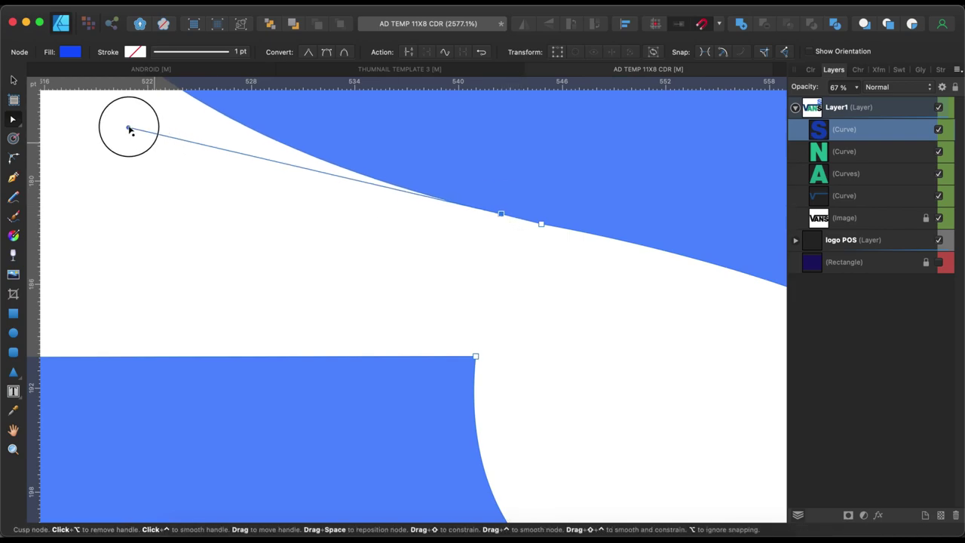
click(541, 223)
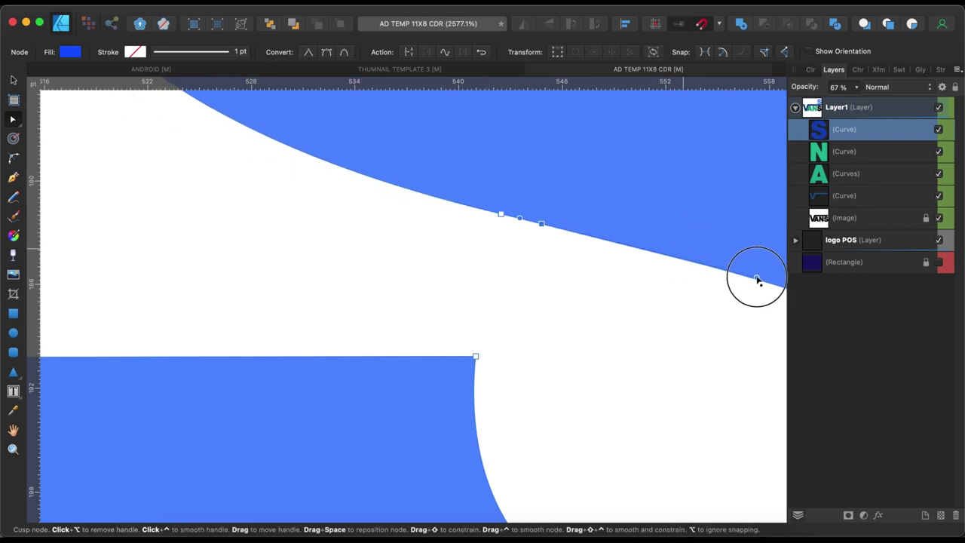
key(Escape)
scroll(435, 260, down, 5)
scroll(510, 265, down, 5)
scroll(629, 295, down, 3)
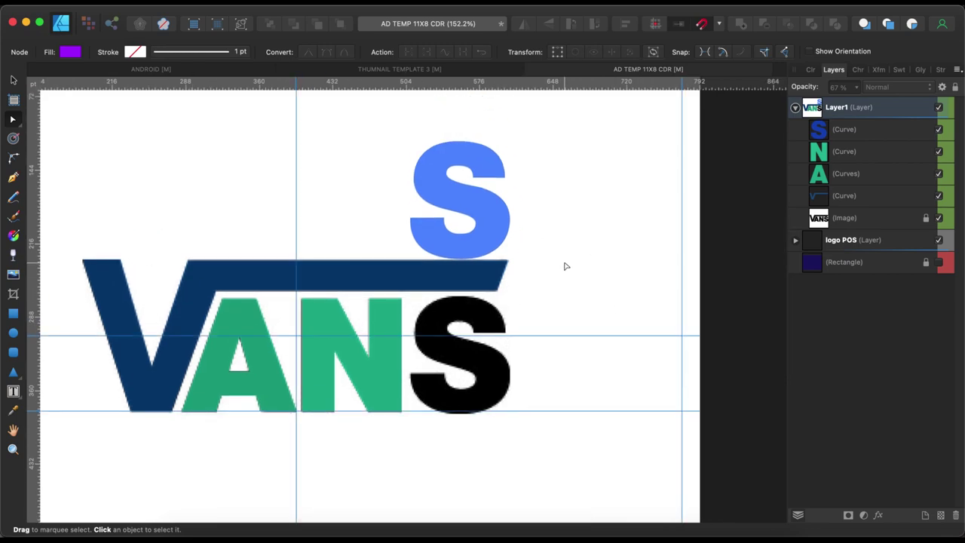
Step: Put the blue S back over the black S and shift the reference image up out of the way
key(v)
drag(476, 209, 477, 364)
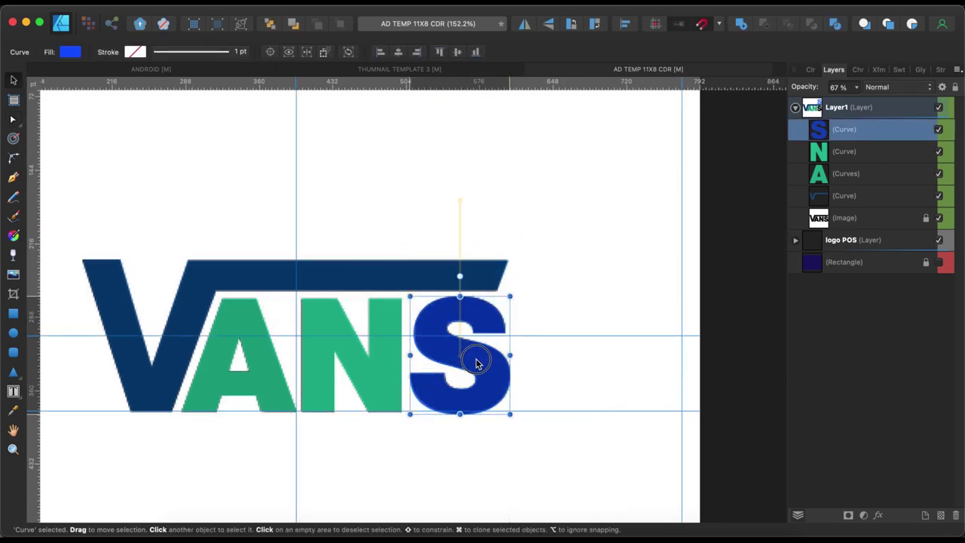
click(517, 377)
scroll(516, 372, down, 3)
click(905, 218)
drag(478, 191, 478, 82)
Step: Rearrange the letters so the S sits beside the N
click(566, 260)
drag(499, 313, 539, 403)
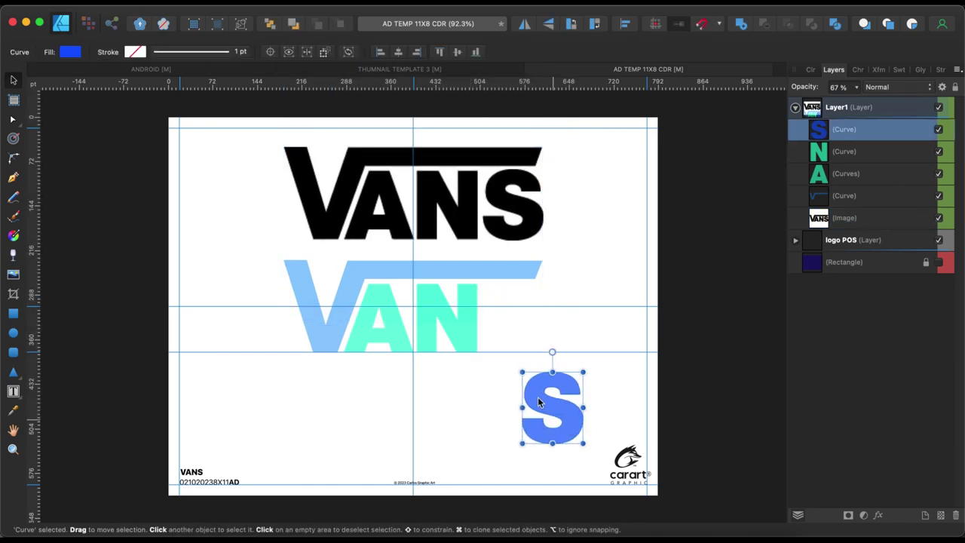
drag(445, 317, 365, 387)
drag(405, 314, 609, 252)
drag(461, 271, 208, 222)
key(super+z)
key(super+z)
key(super+z)
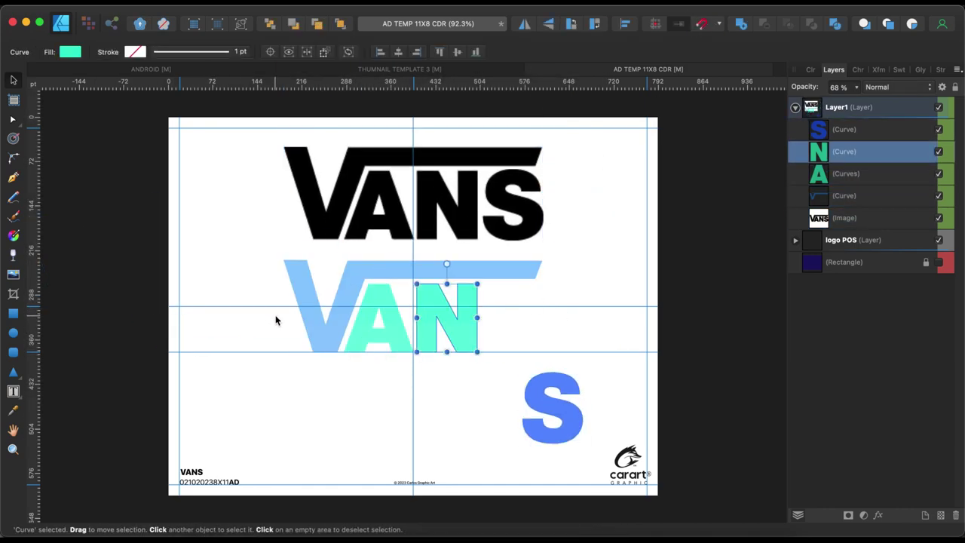
drag(553, 407, 513, 317)
Step: Make the V, A, N and S 100% opaque solid black, and delete the raster reference image
drag(561, 249, 155, 382)
key(super+semicolon)
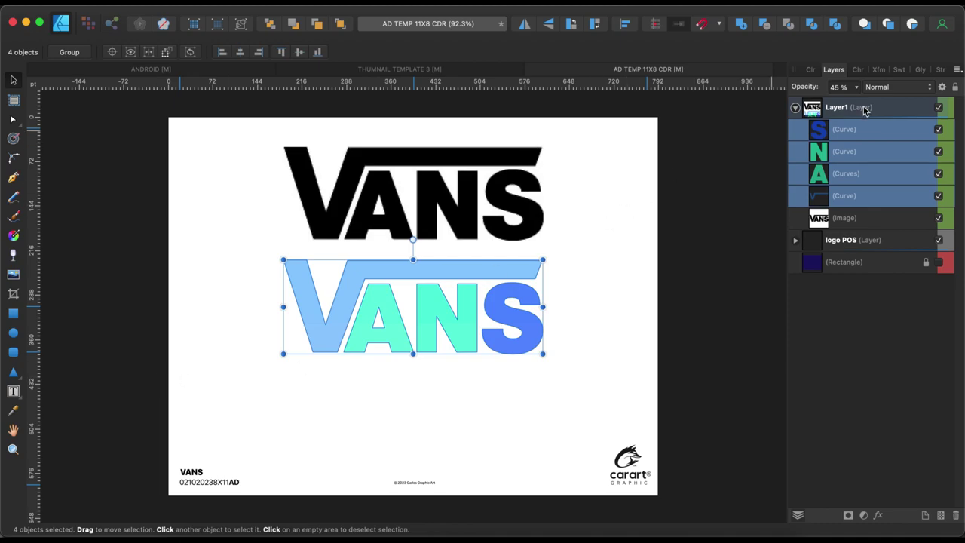
drag(856, 87, 959, 112)
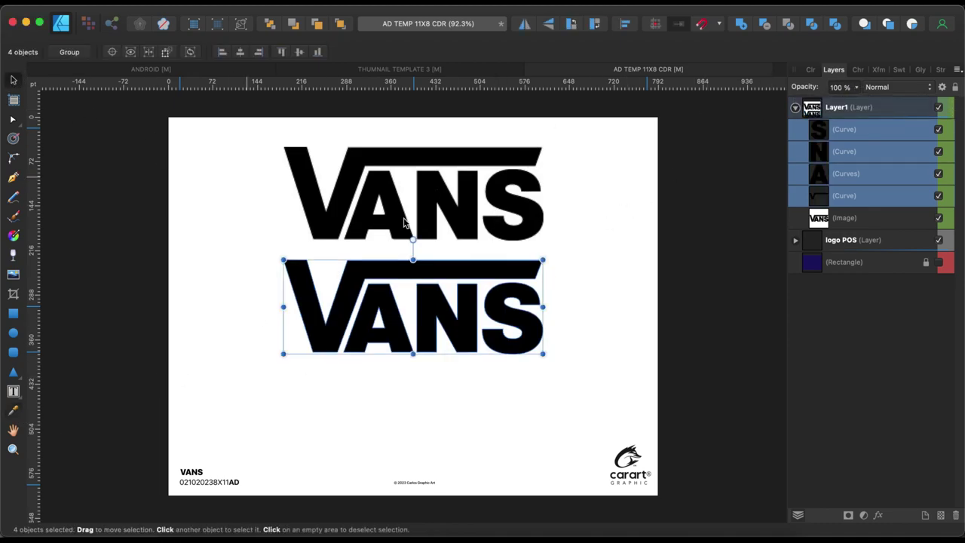
click(536, 221)
right_click(537, 221)
click(643, 234)
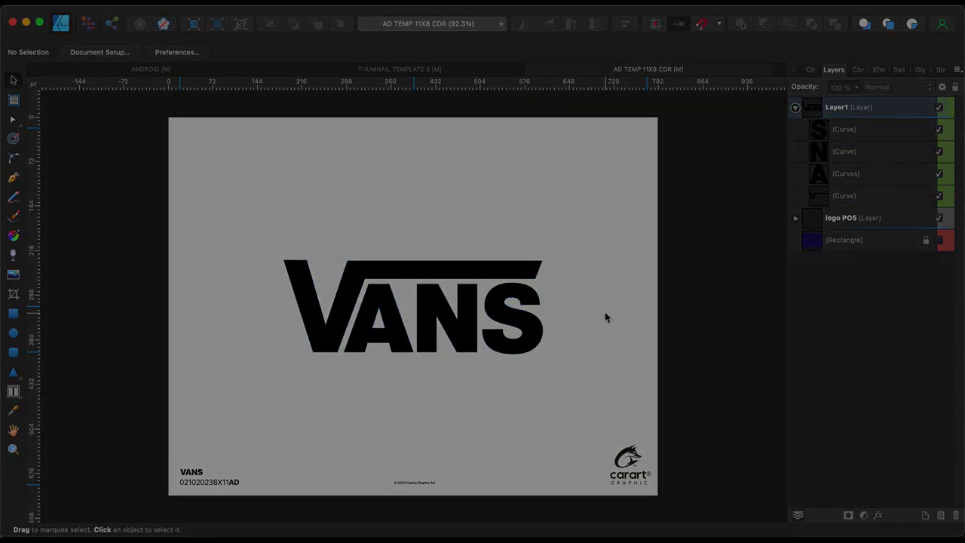